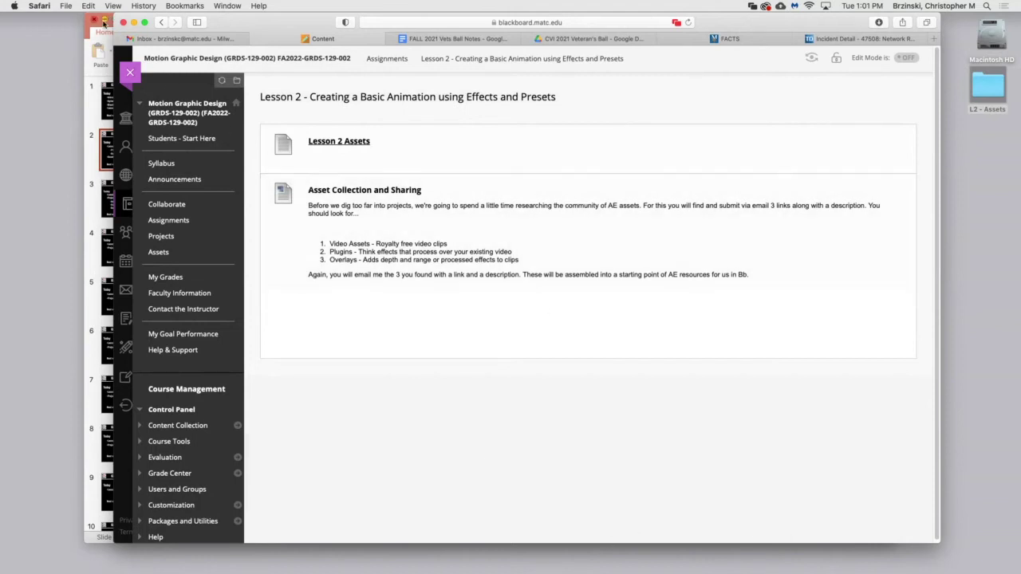
# Minimize the presentation window and open the Lesson 2 Assets item on the course page to start its download.
pyautogui.click(104, 22)
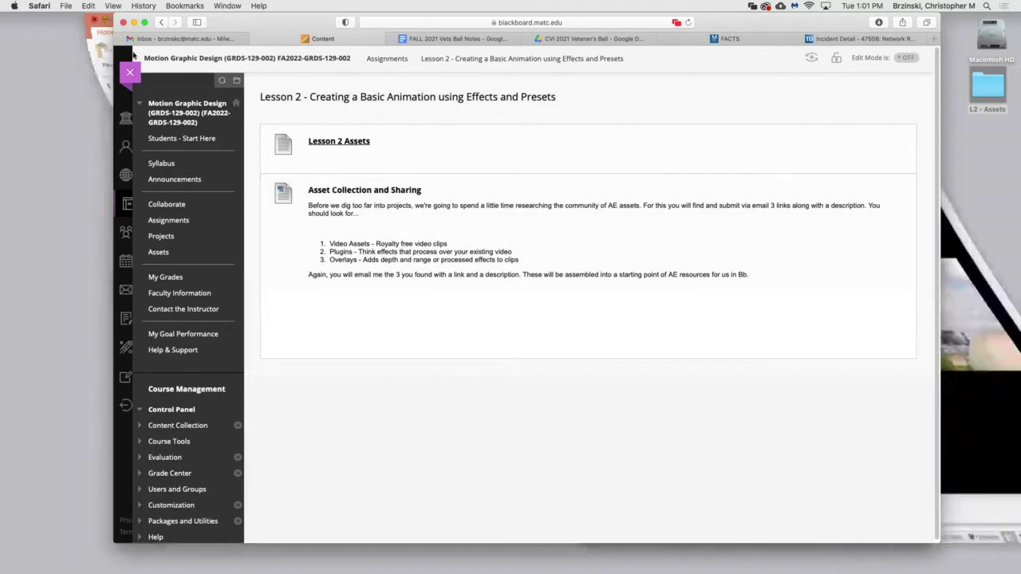
pyautogui.click(351, 143)
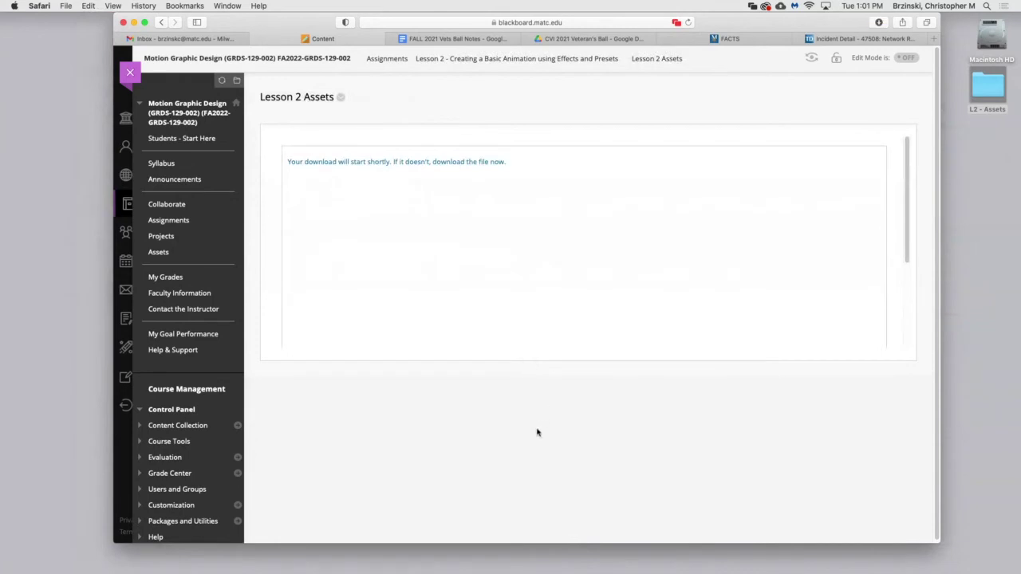
pyautogui.click(677, 548)
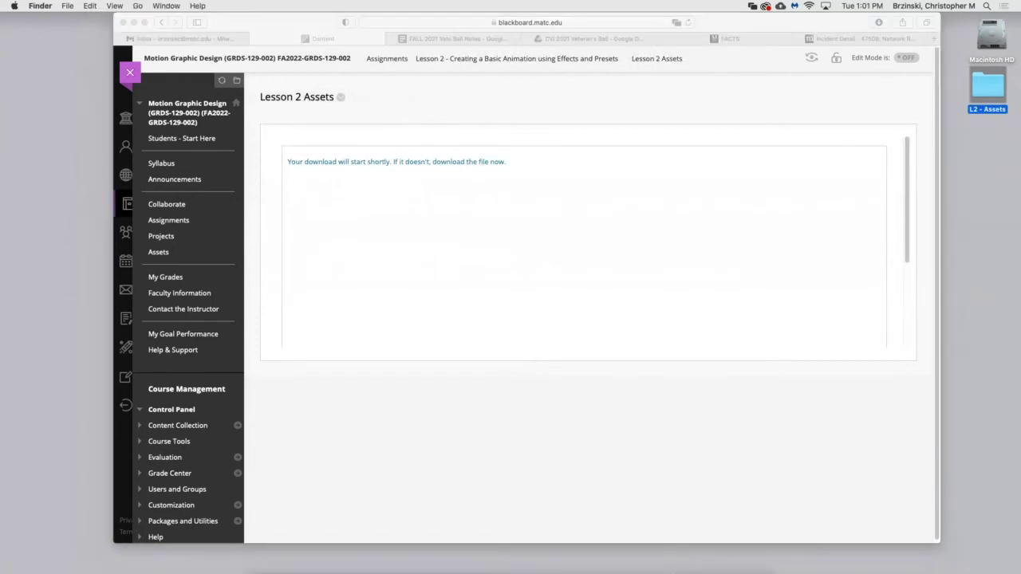
# Place the L2 - Assets folder on the desktop and open it to preview ParisRiver.jpg and destinations_logo.ai.
pyautogui.moveTo(678, 571)
pyautogui.moveTo(682, 552); pyautogui.dragTo(989, 97)
pyautogui.click(414, 131)
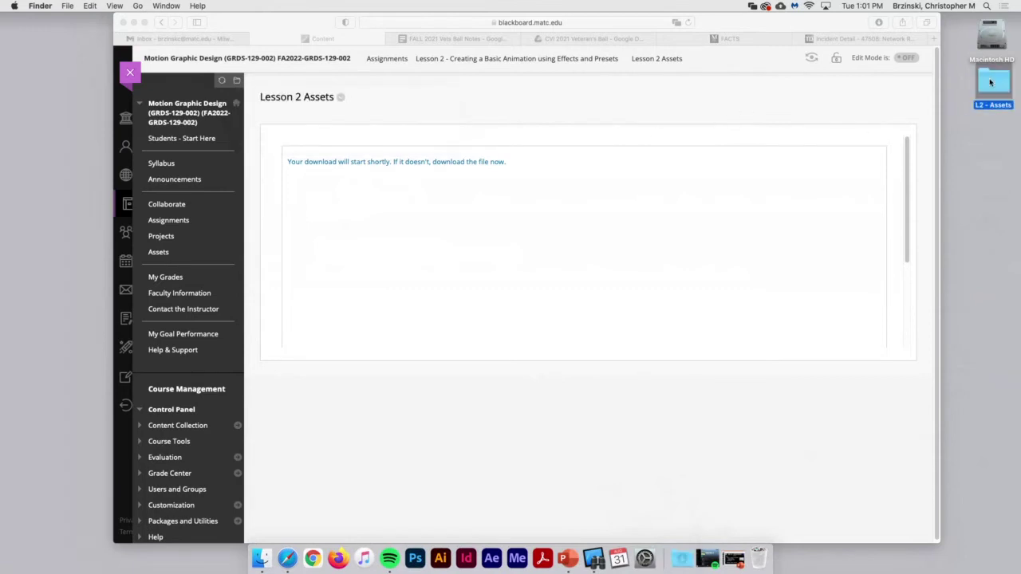
pyautogui.doubleClick(983, 84)
pyautogui.click(529, 132)
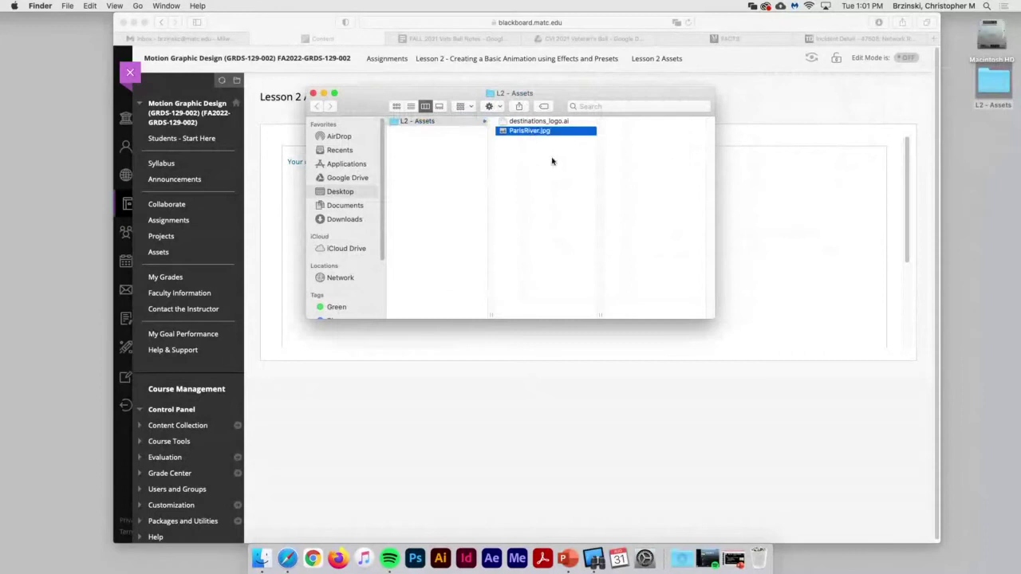
pyautogui.click(538, 122)
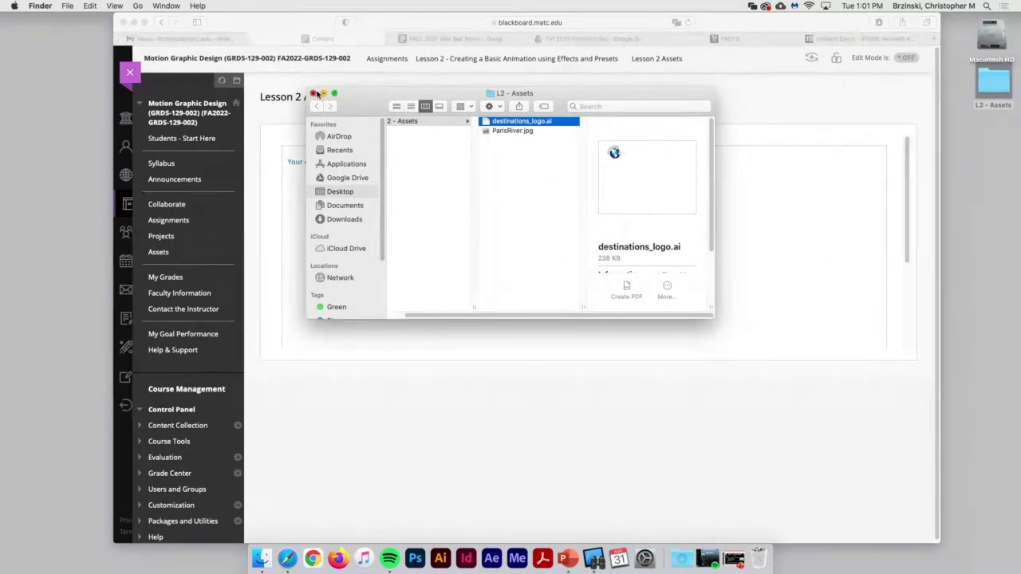
# Put away the browser window and launch After Effects, closing its Home screen and moving the main window fully into view.
pyautogui.click(134, 23)
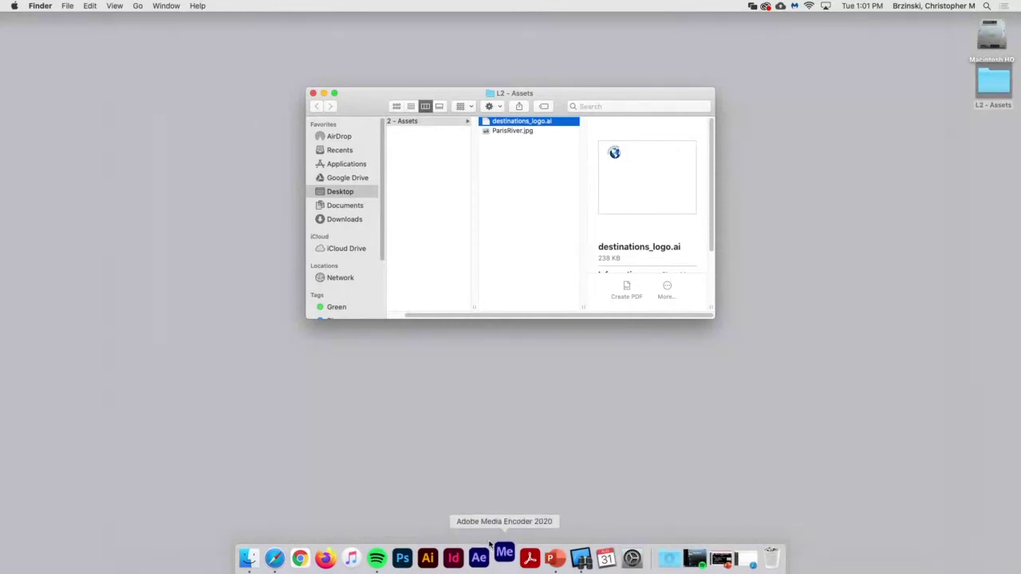
pyautogui.click(480, 566)
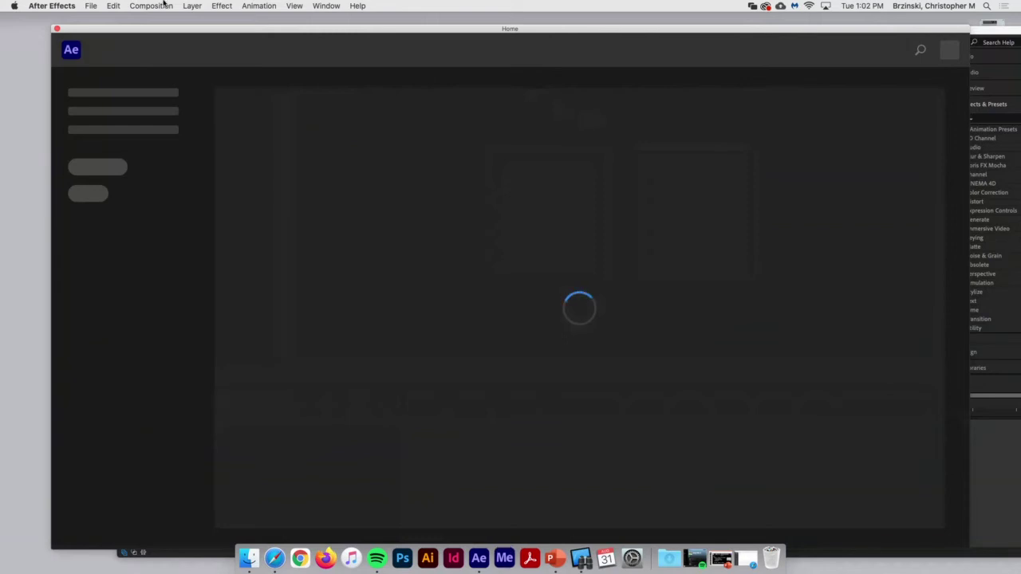
pyautogui.click(56, 29)
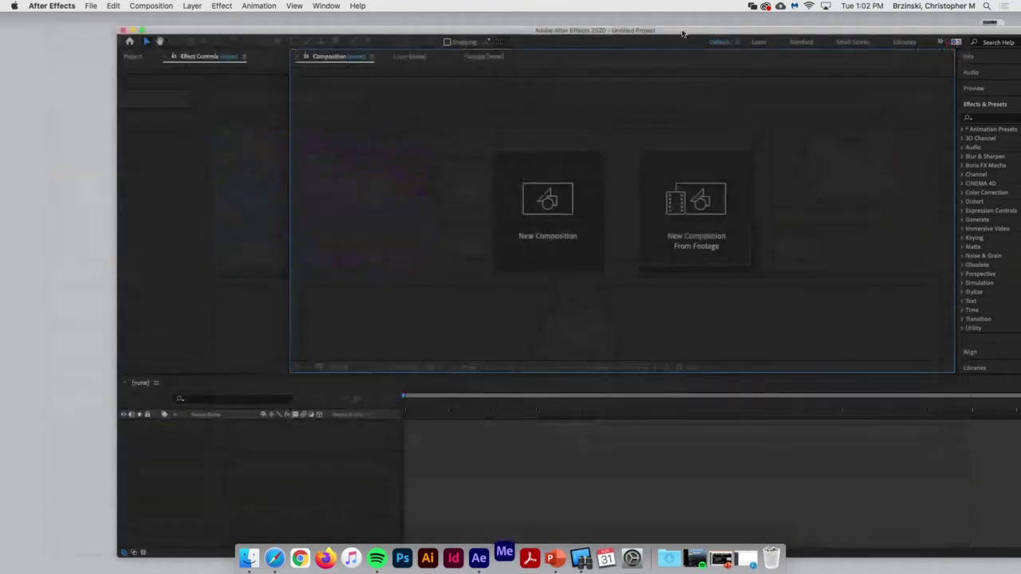
pyautogui.moveTo(619, 19); pyautogui.dragTo(591, 19)
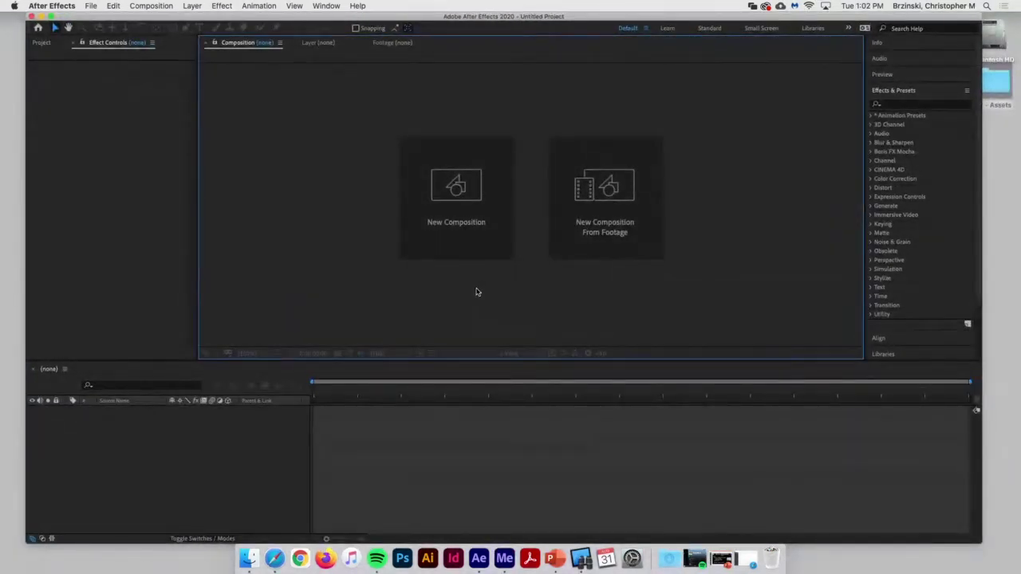
# Create a new composition named L2- plus the author's last name, using the NTSC D1 preset and a 0:00:03:00 duration.
pyautogui.click(472, 211)
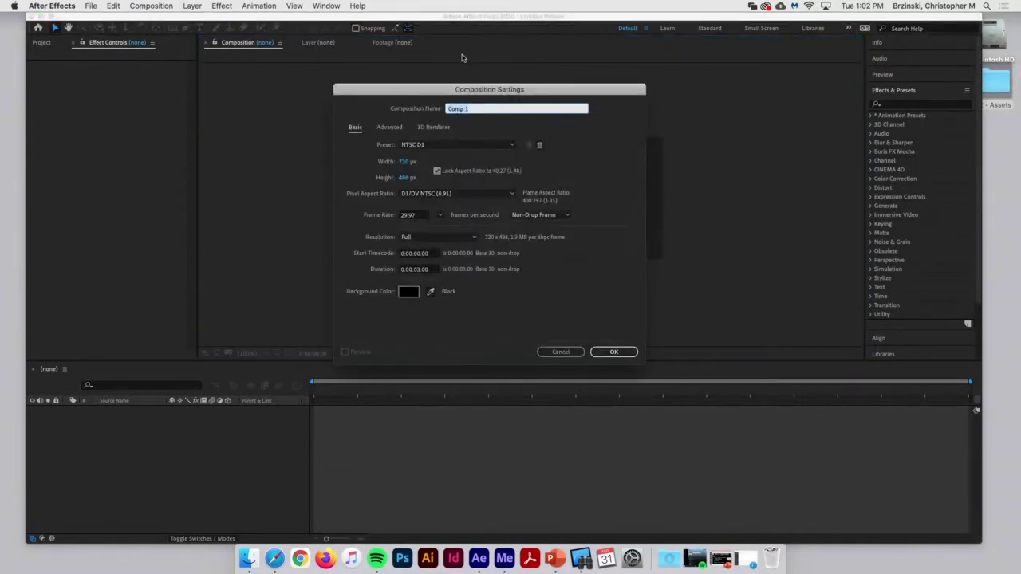
pyautogui.write('L2-Brzinski')
pyautogui.click(477, 149)
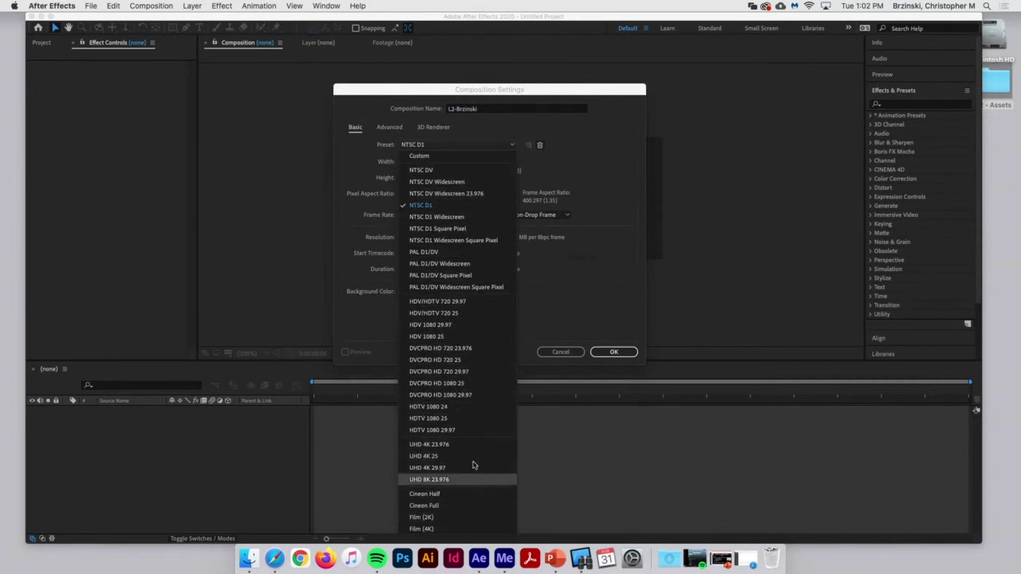
pyautogui.click(491, 210)
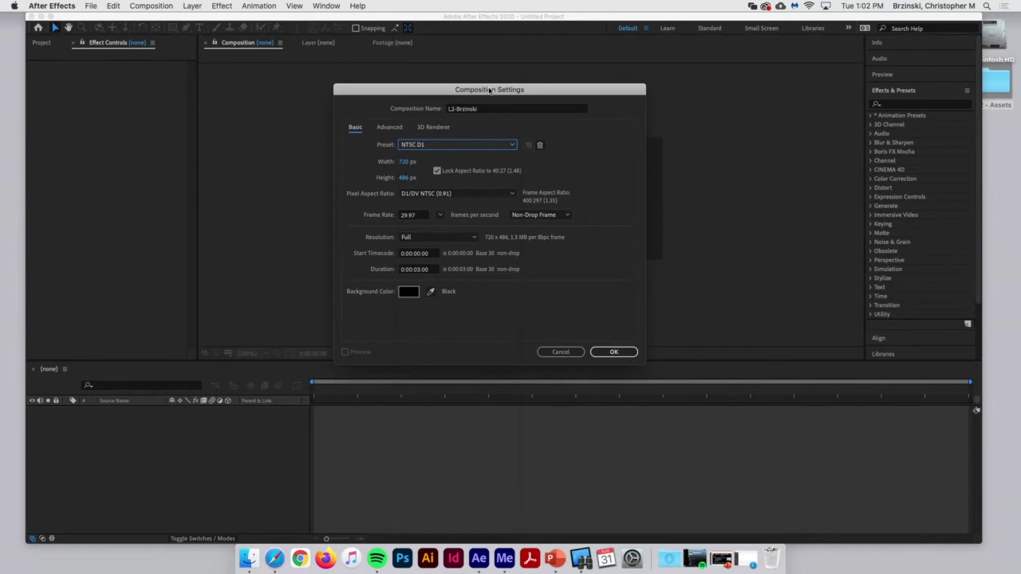
pyautogui.click(422, 271)
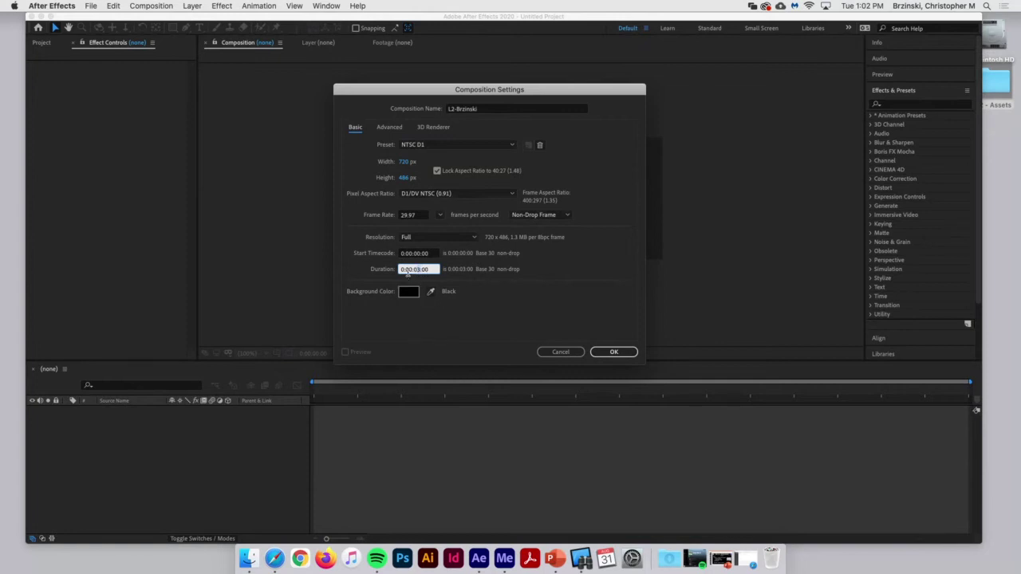
pyautogui.click(613, 351)
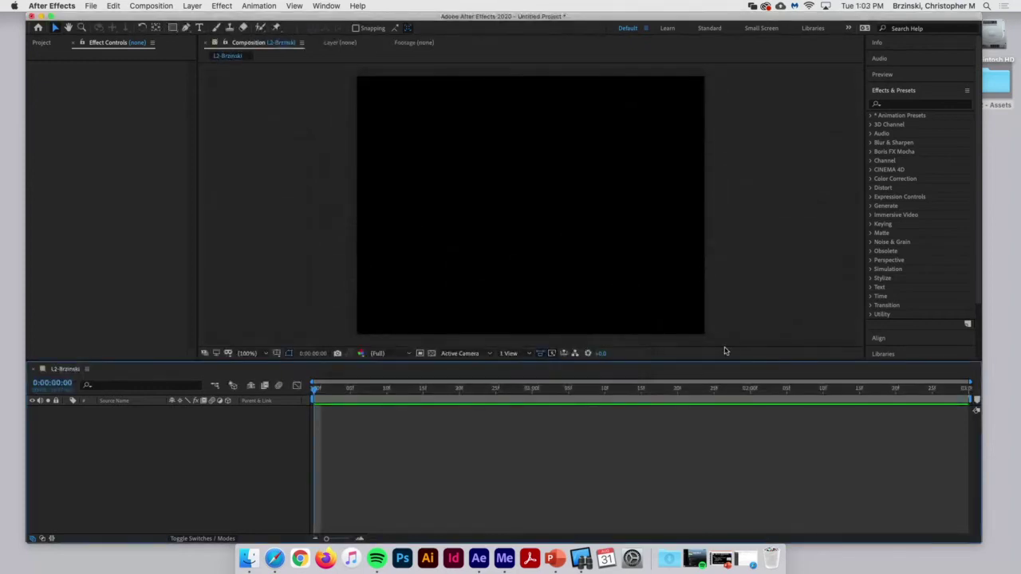
# Import ParisRiver.jpg from the L2 - Assets folder into the project's item list.
pyautogui.doubleClick(995, 82)
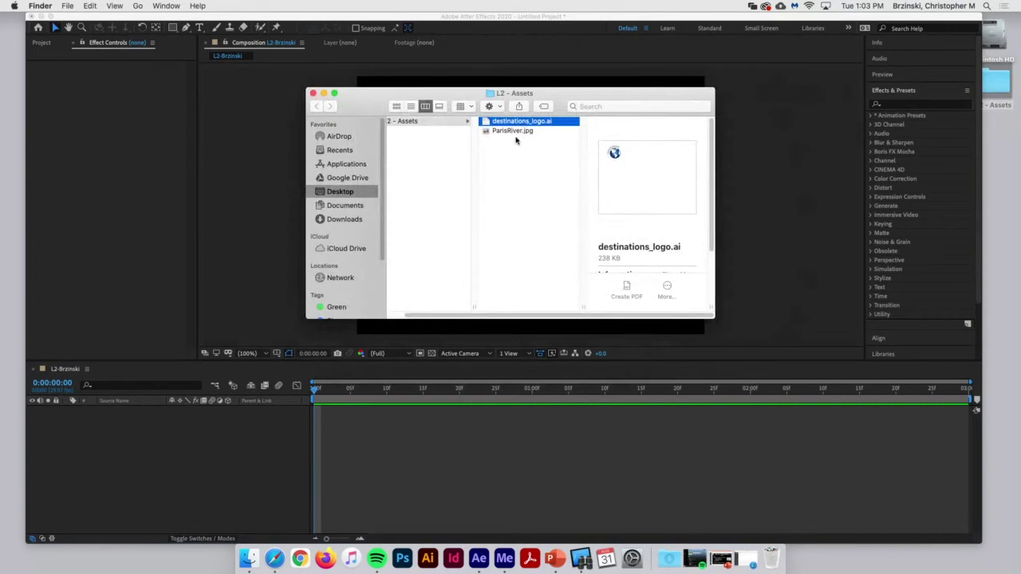
pyautogui.moveTo(512, 134); pyautogui.dragTo(120, 144)
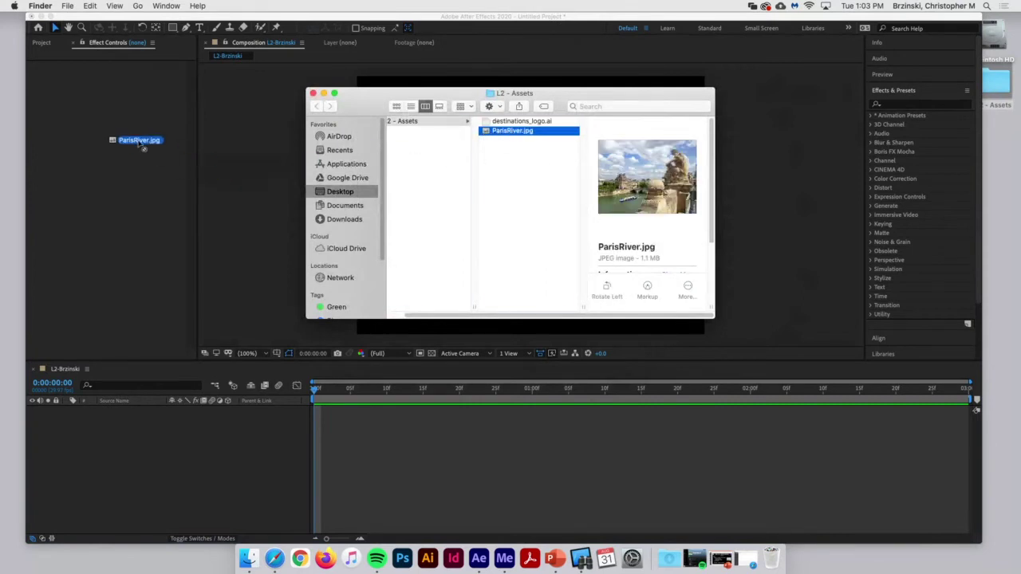
pyautogui.click(136, 91)
pyautogui.click(71, 42)
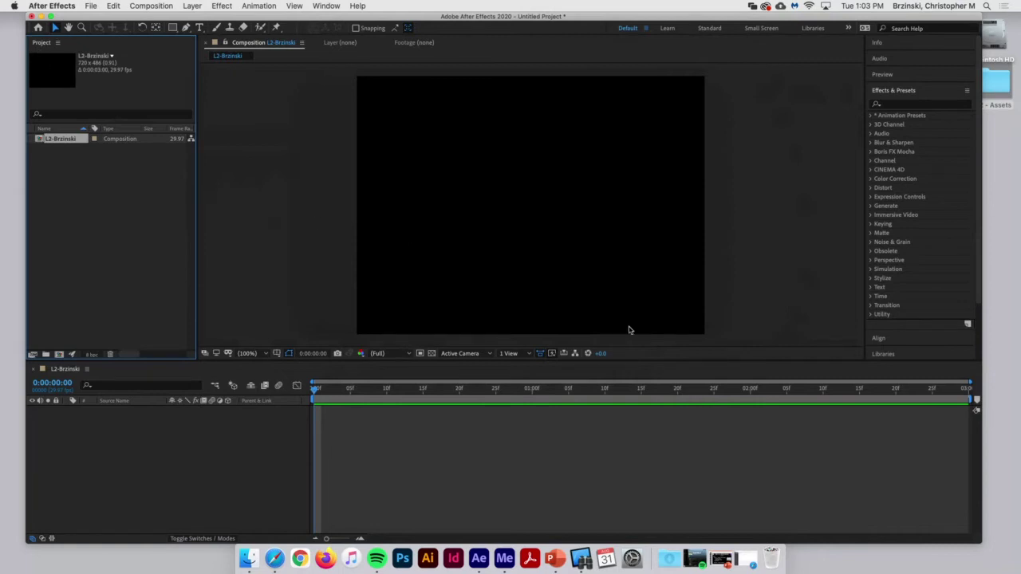
pyautogui.click(248, 558)
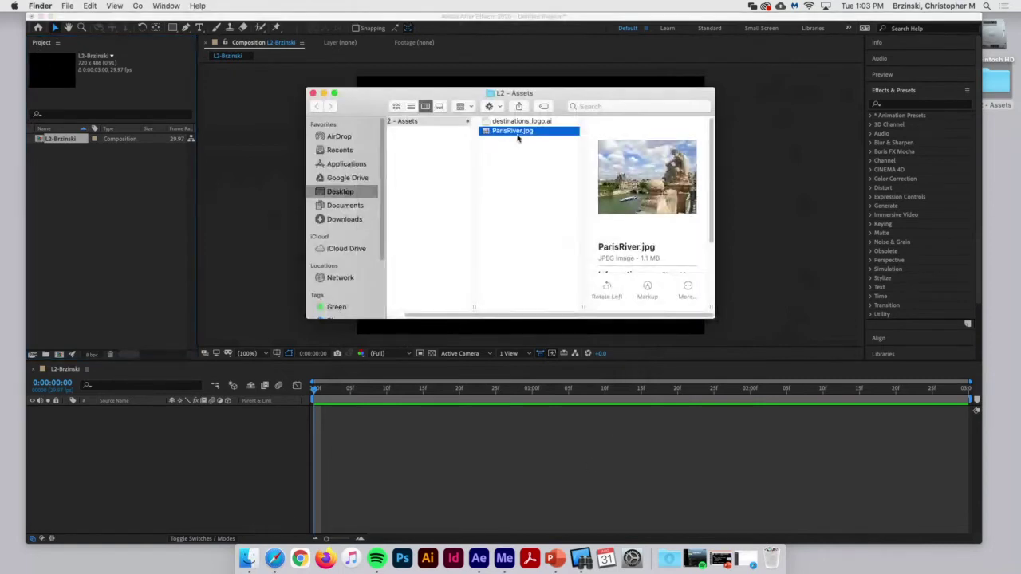
pyautogui.moveTo(517, 137); pyautogui.dragTo(110, 193)
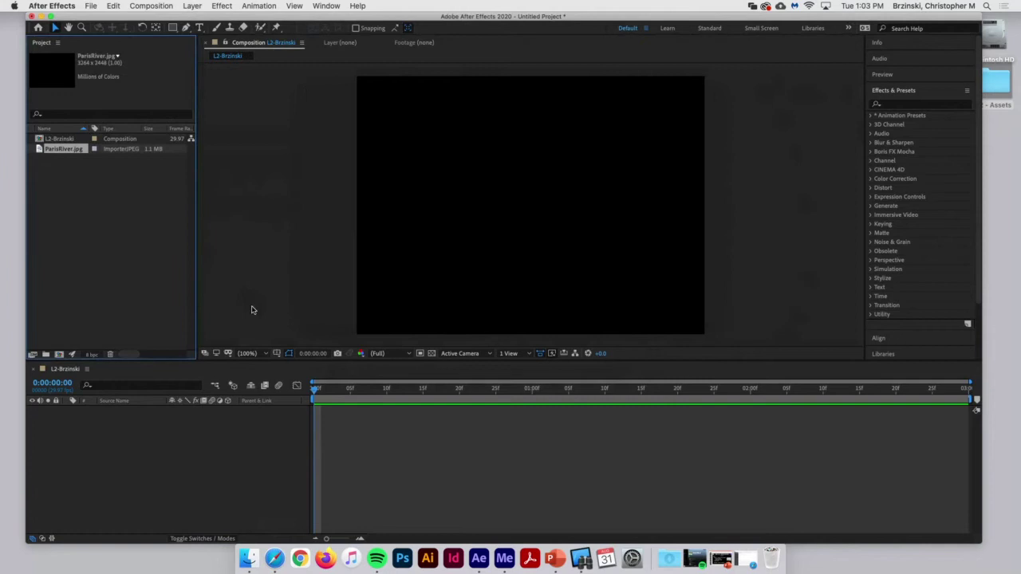
# Import destinations_logo.ai from the L2 - Assets folder as a Composition with footage dimensions set to Document Size.
pyautogui.click(993, 86)
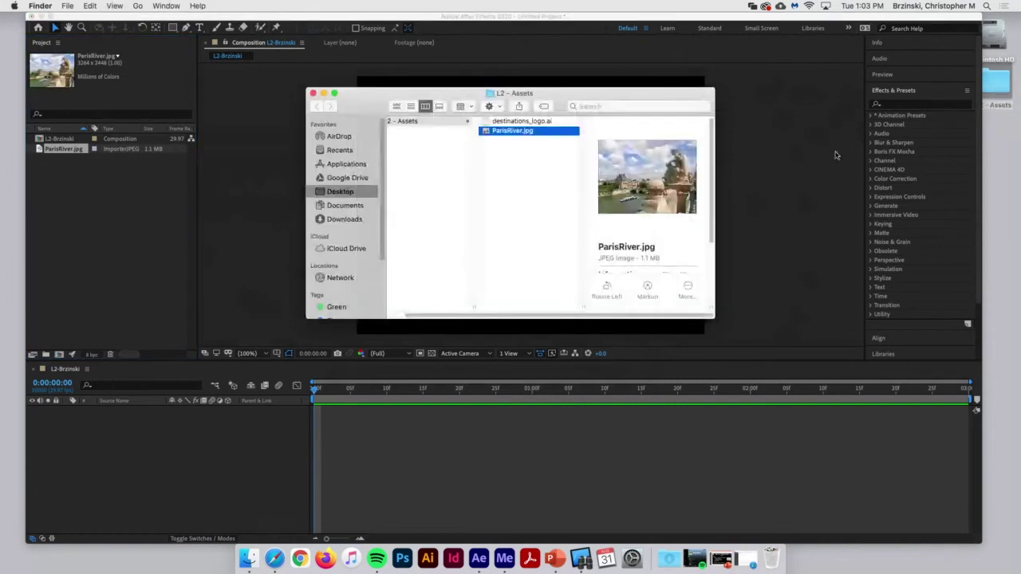
pyautogui.click(524, 121)
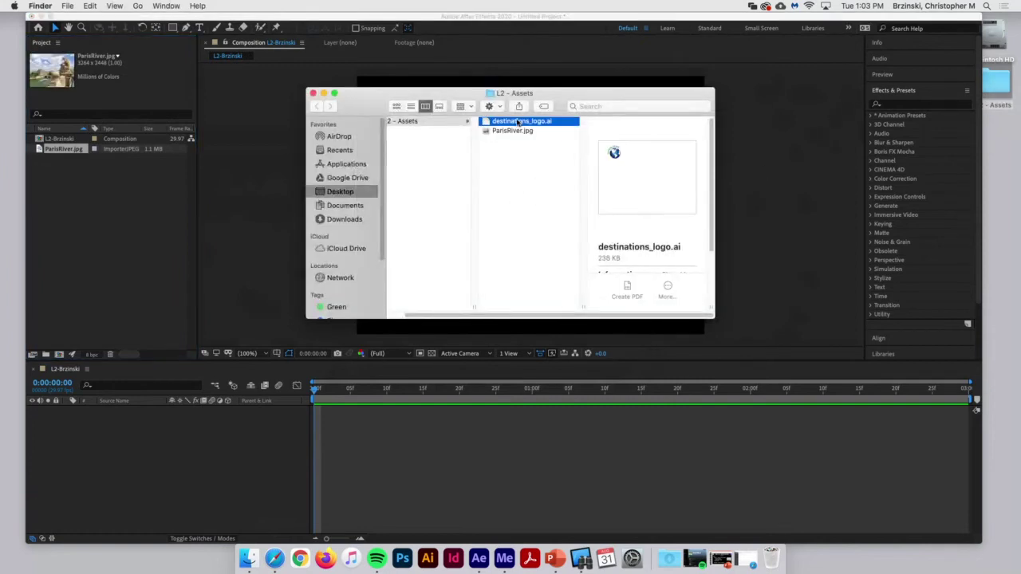
pyautogui.moveTo(518, 121); pyautogui.dragTo(95, 207)
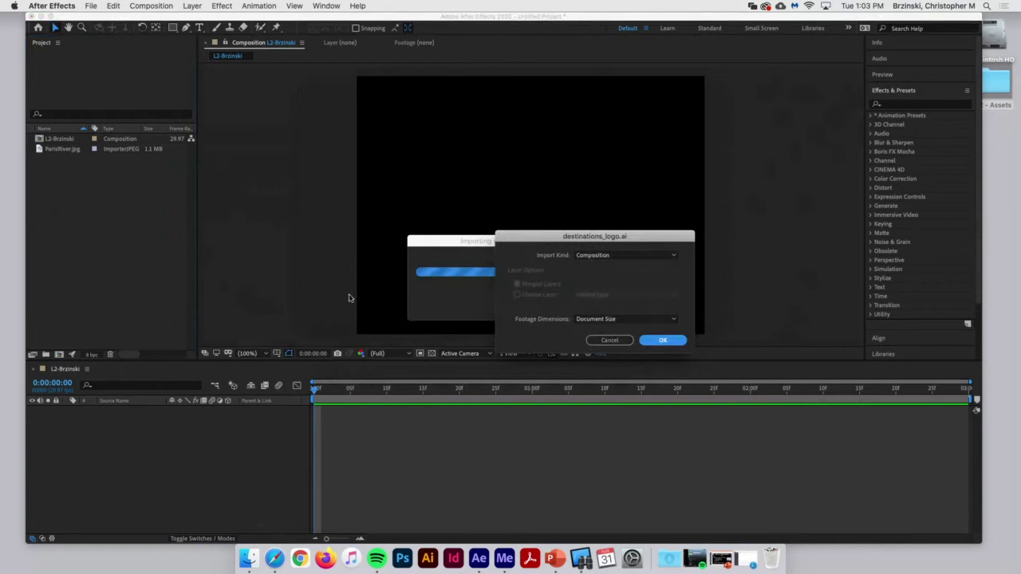
pyautogui.click(530, 212)
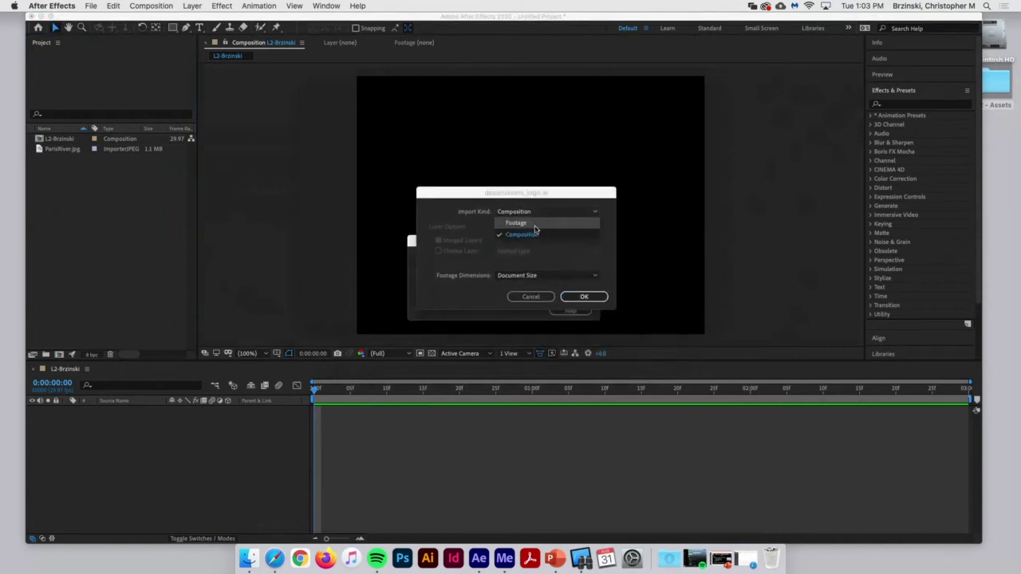
pyautogui.click(534, 224)
pyautogui.click(541, 217)
pyautogui.click(542, 233)
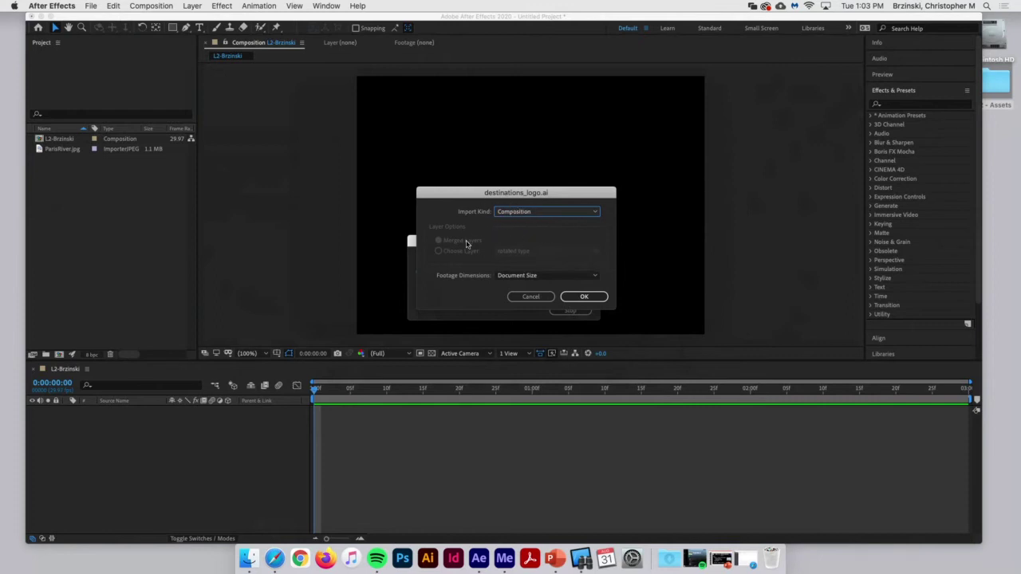
pyautogui.click(520, 277)
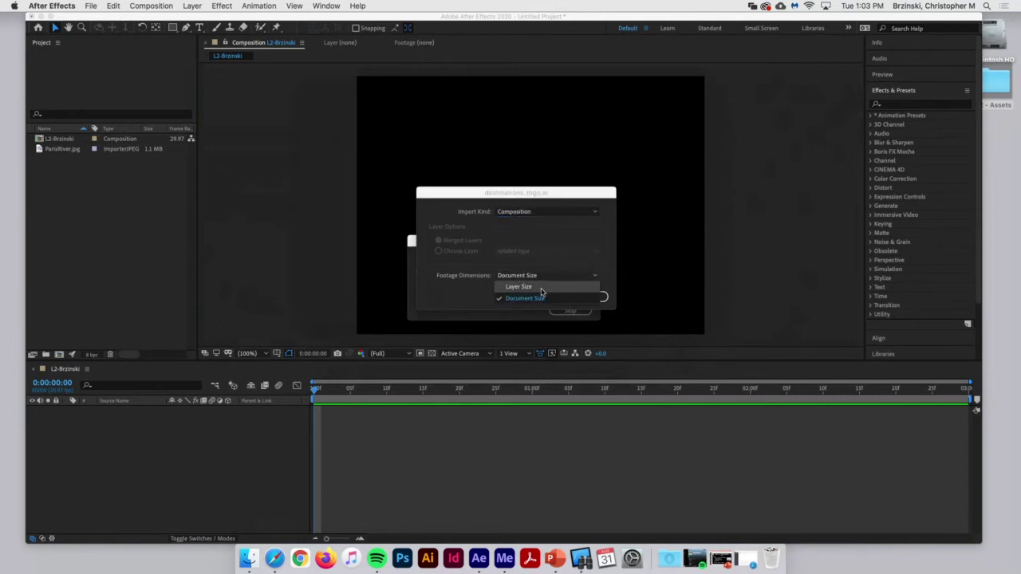
pyautogui.click(541, 300)
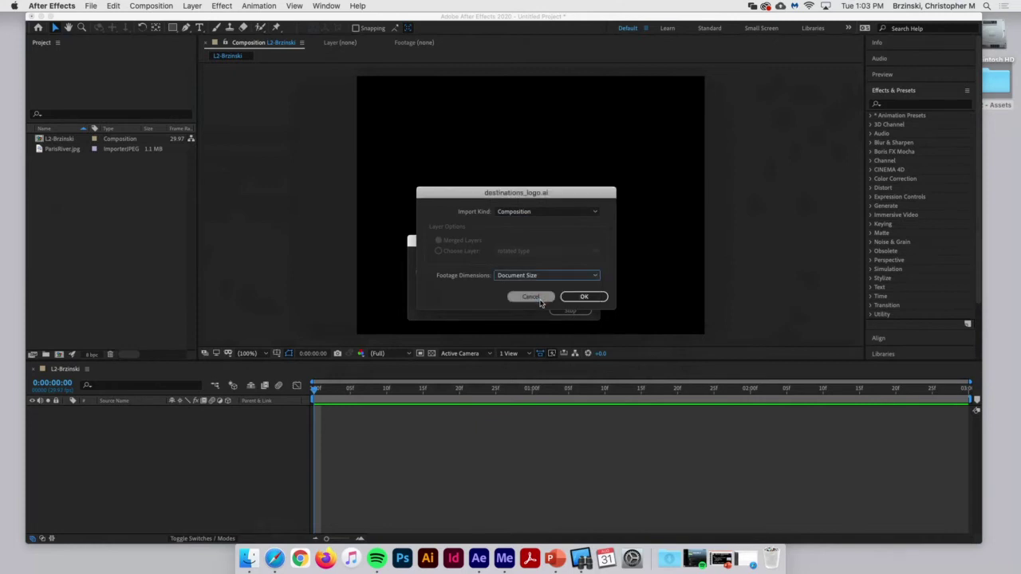
pyautogui.click(583, 297)
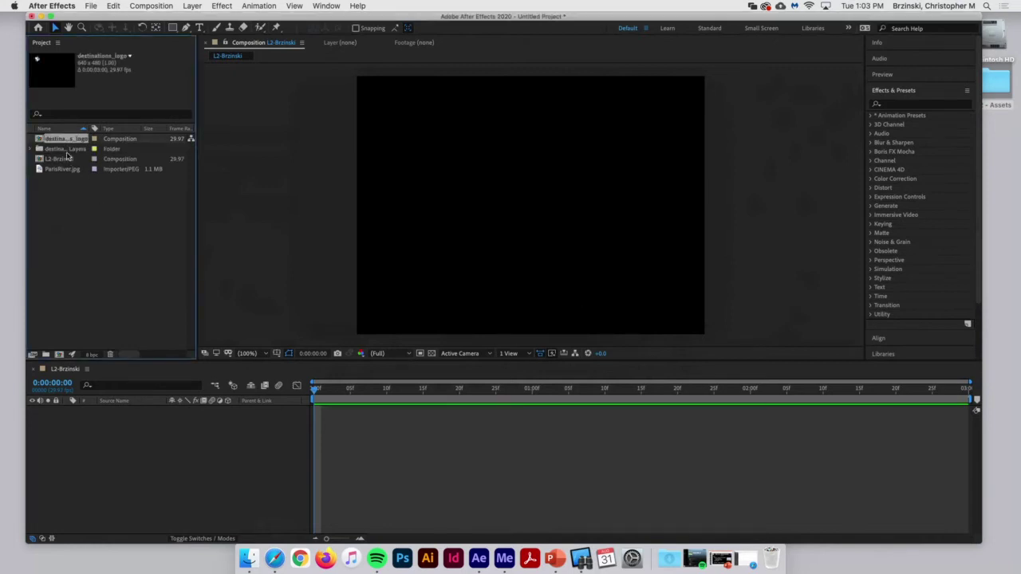
# Check the contents of the logo's layers folder and add ParisRiver.jpg to the L2 composition's timeline.
pyautogui.click(32, 149)
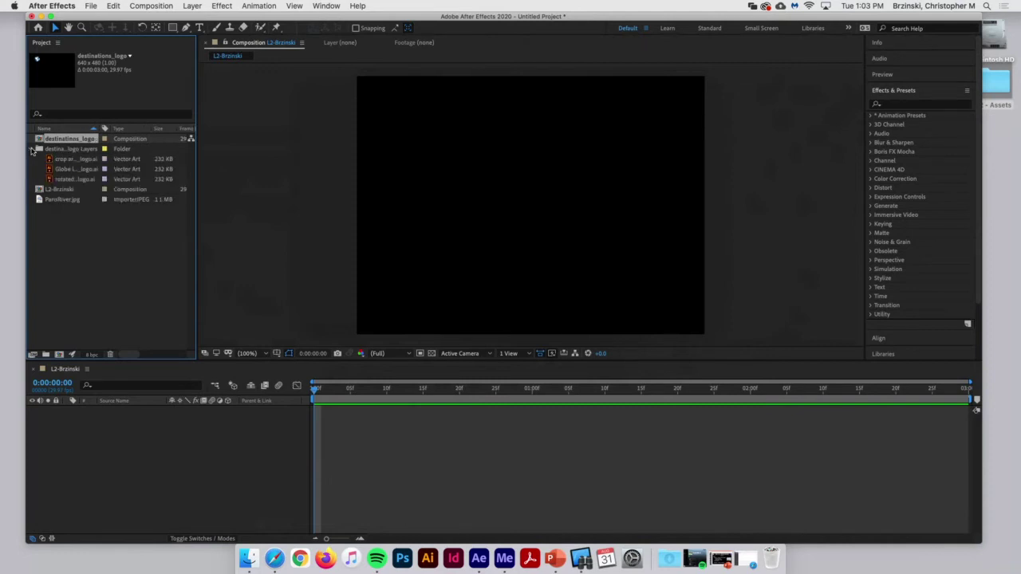
pyautogui.click(32, 149)
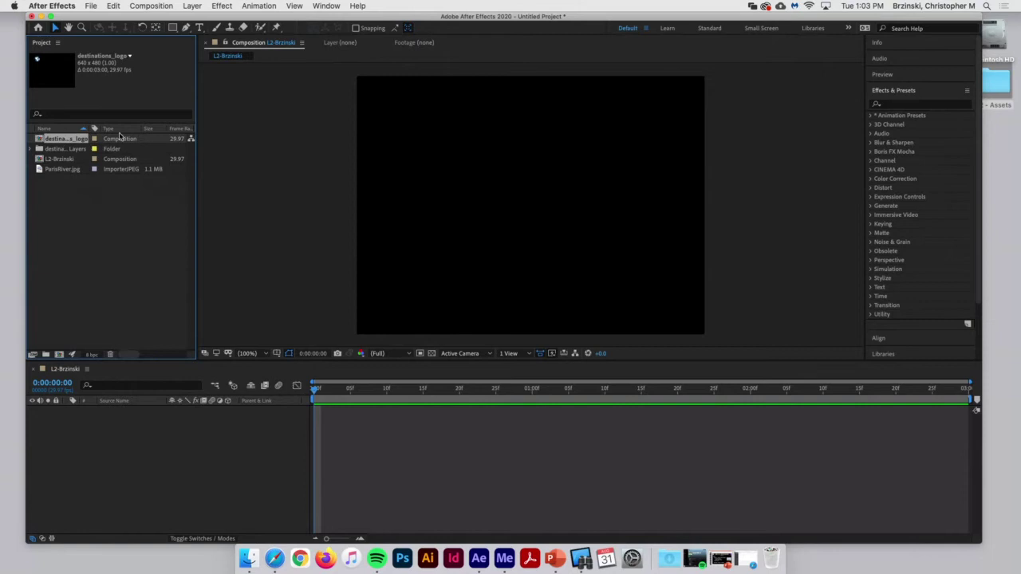
pyautogui.click(57, 171)
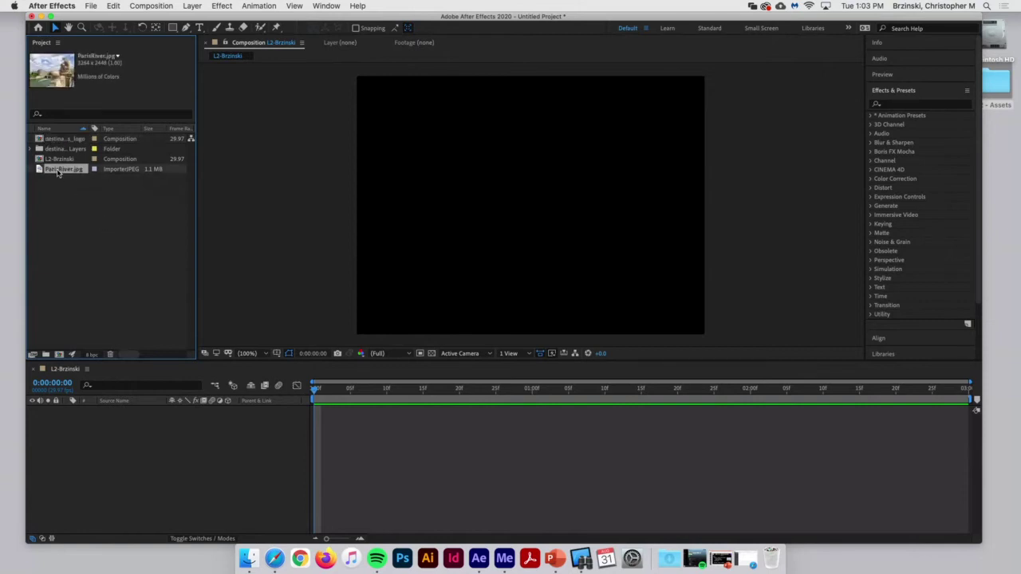
pyautogui.moveTo(58, 171); pyautogui.dragTo(97, 445)
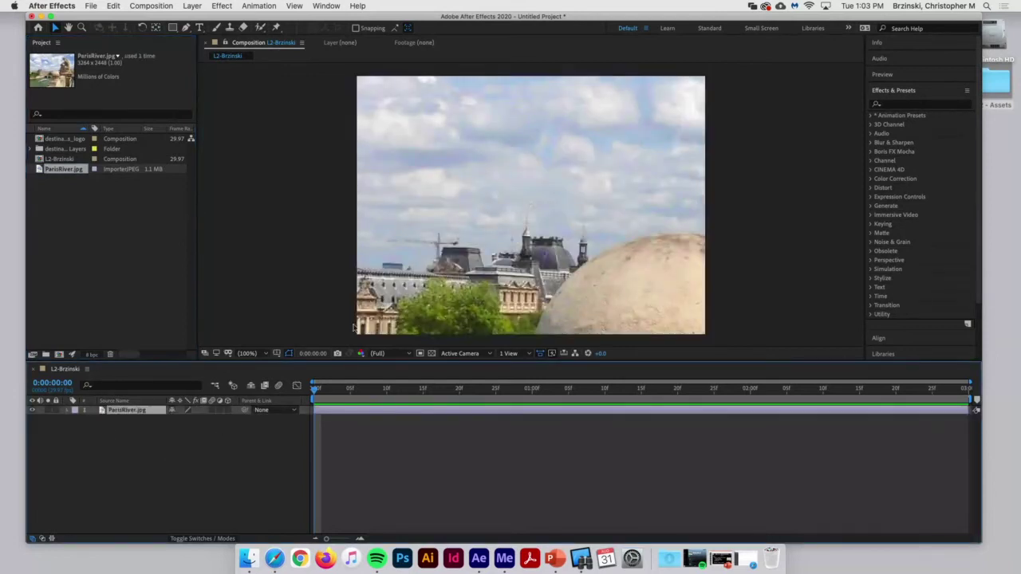
# Scale down and reposition the ParisRiver.jpg layer so the boat, palace and statue fill the composition frame.
pyautogui.moveTo(406, 244); pyautogui.dragTo(615, 316)
pyautogui.moveTo(453, 133); pyautogui.dragTo(392, 134)
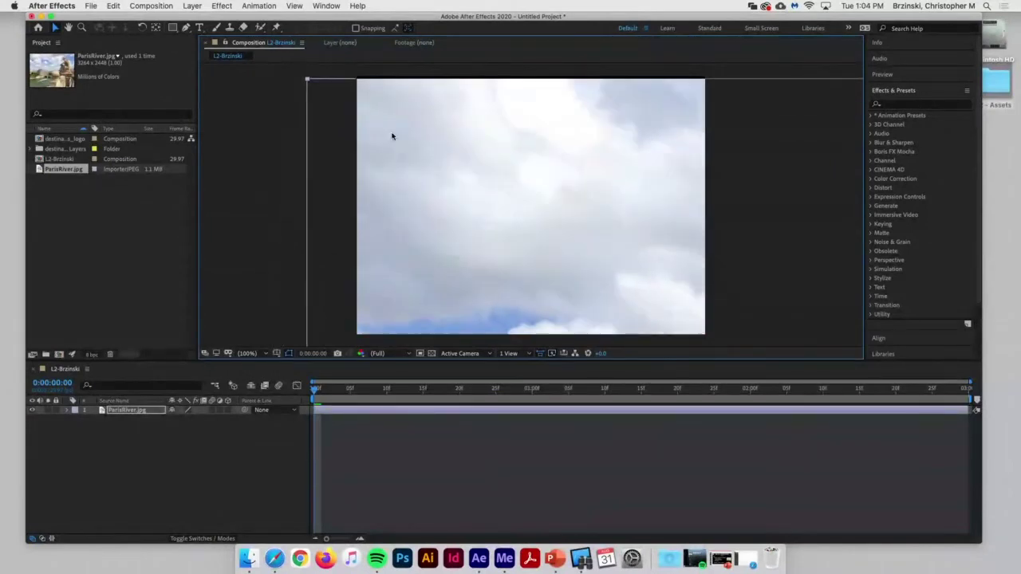
pyautogui.moveTo(310, 83); pyautogui.dragTo(513, 276)
pyautogui.moveTo(607, 303); pyautogui.dragTo(295, 96)
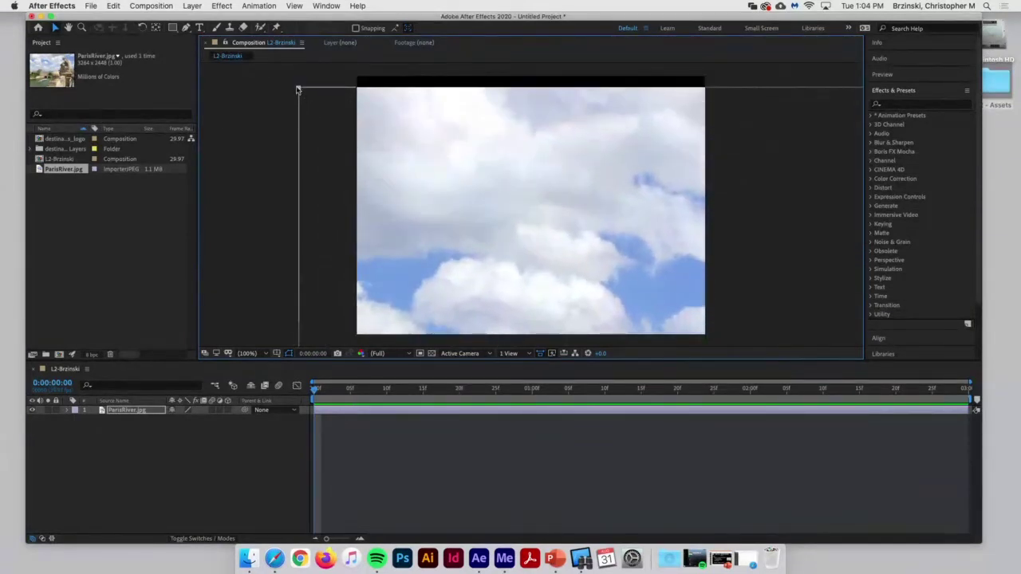
pyautogui.click(310, 97)
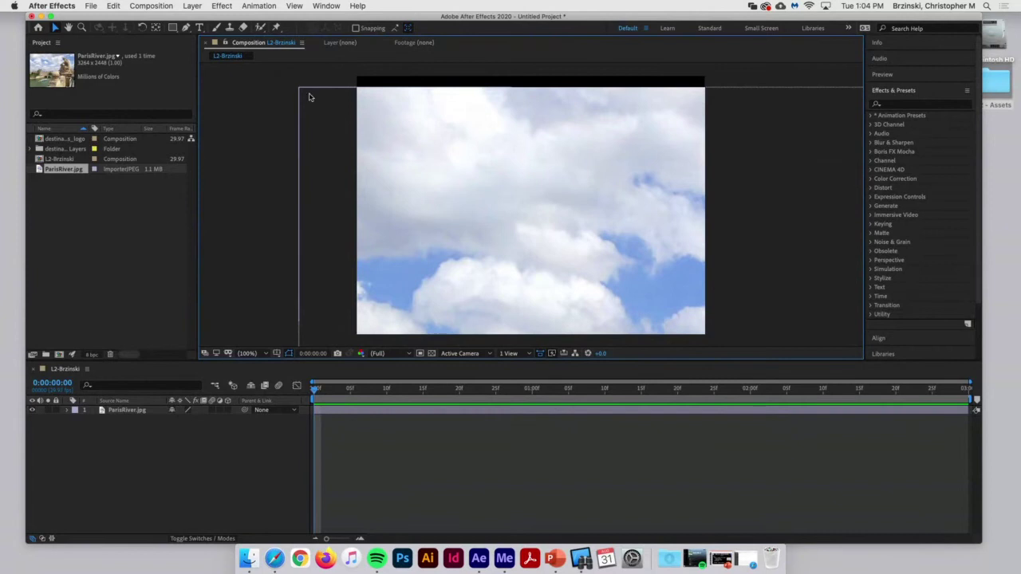
pyautogui.moveTo(302, 90); pyautogui.dragTo(403, 211)
pyautogui.moveTo(384, 204); pyautogui.dragTo(391, 196)
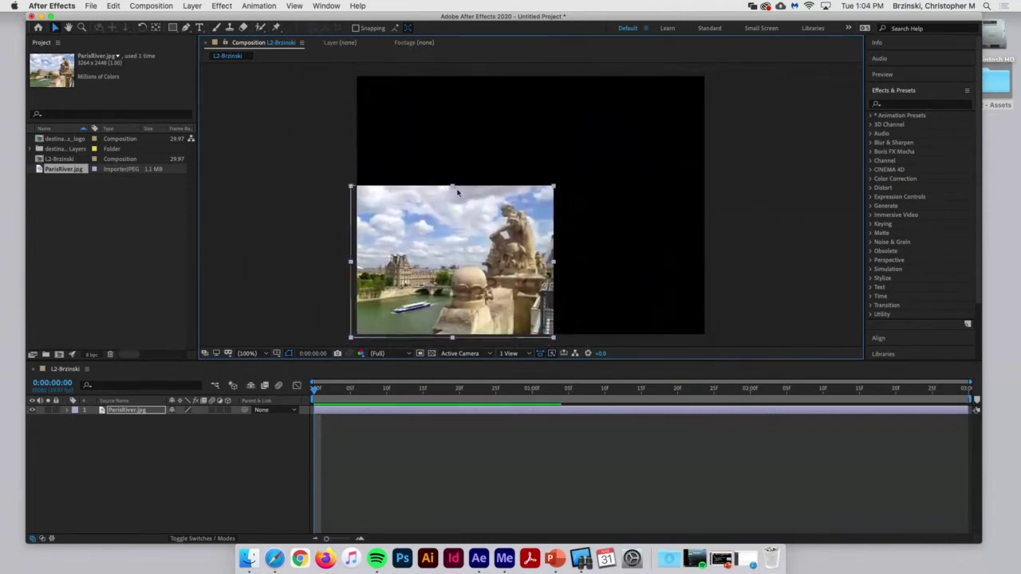
pyautogui.moveTo(556, 188); pyautogui.dragTo(771, 76)
pyautogui.moveTo(614, 171); pyautogui.dragTo(579, 165)
pyautogui.click(721, 406)
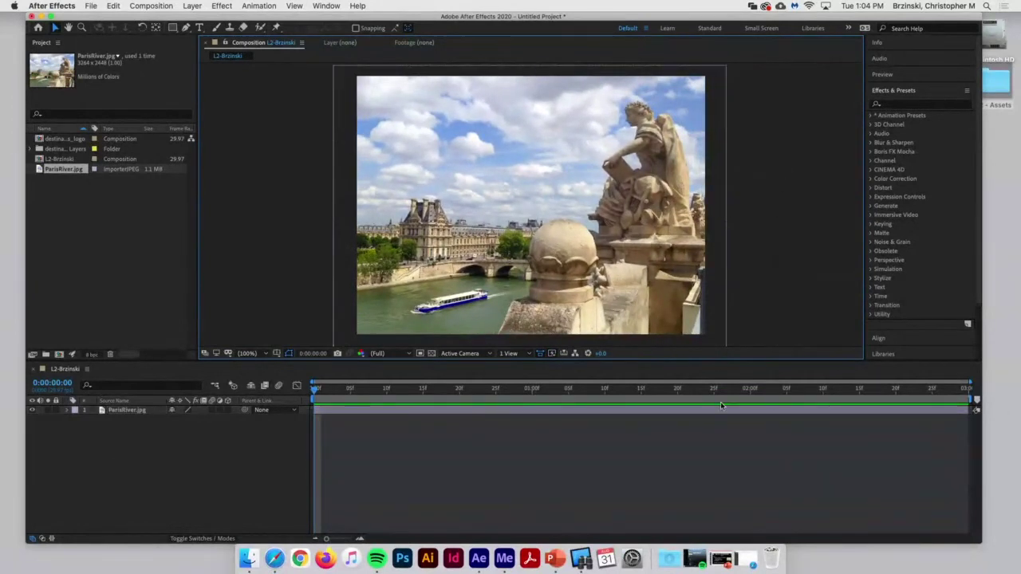
# Add the destinations_logo composition to the L2 timeline above the ParisRiver.jpg layer.
pyautogui.click(70, 139)
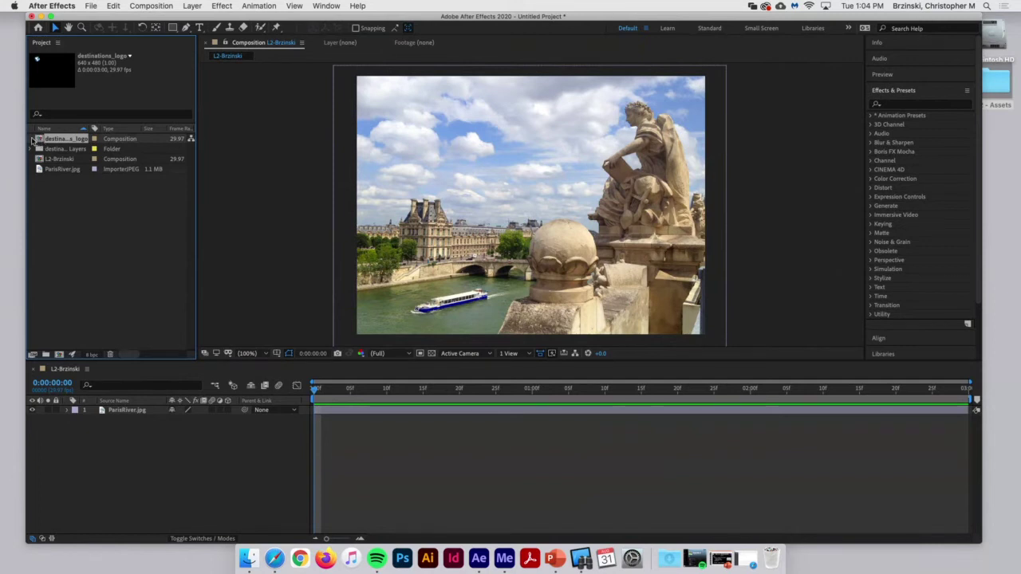
pyautogui.click(30, 149)
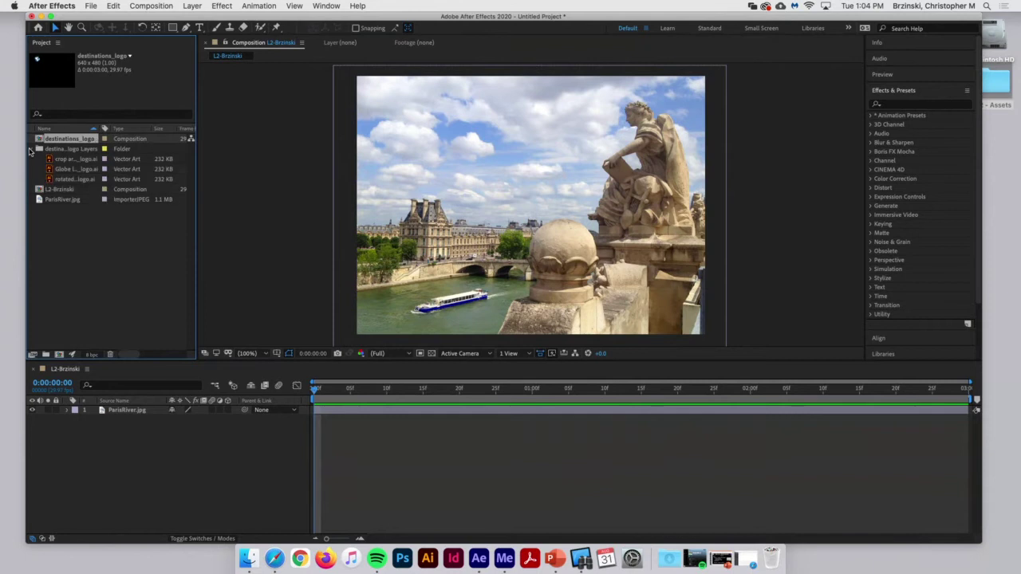
pyautogui.click(30, 149)
pyautogui.moveTo(70, 140); pyautogui.dragTo(129, 409)
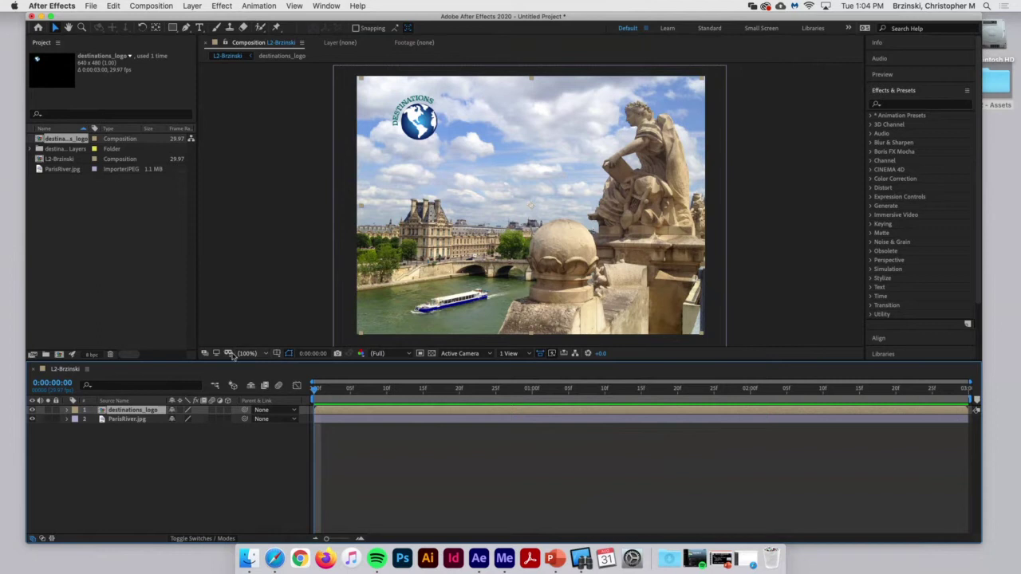
# Open the nested destinations_logo composition, check each layer by toggling its visibility, and leave the crop area layer hidden.
pyautogui.doubleClick(130, 410)
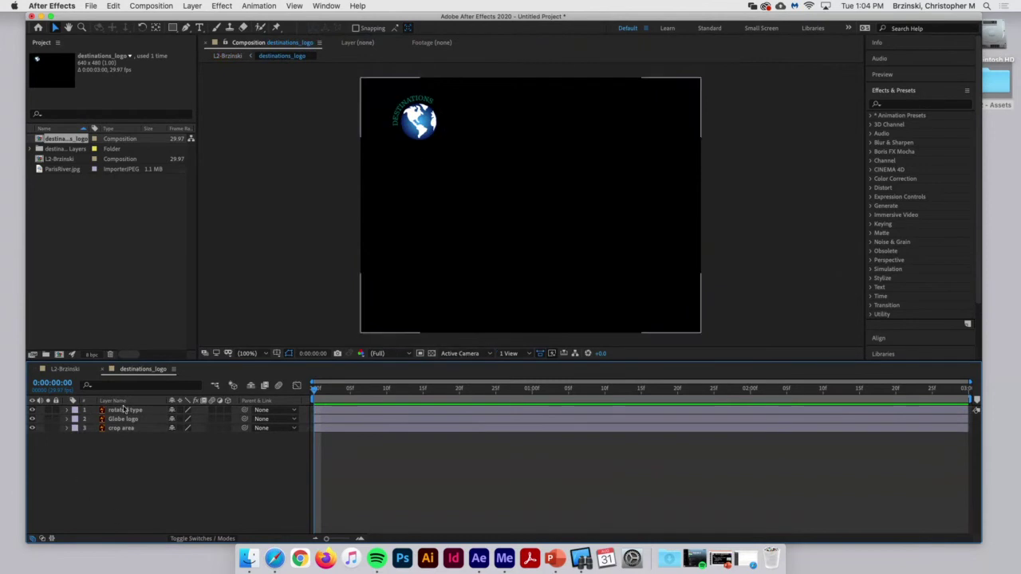
pyautogui.click(32, 410)
pyautogui.click(31, 410)
pyautogui.click(31, 419)
pyautogui.click(32, 419)
pyautogui.click(33, 428)
pyautogui.click(33, 429)
pyautogui.click(33, 429)
pyautogui.click(33, 429)
pyautogui.click(32, 428)
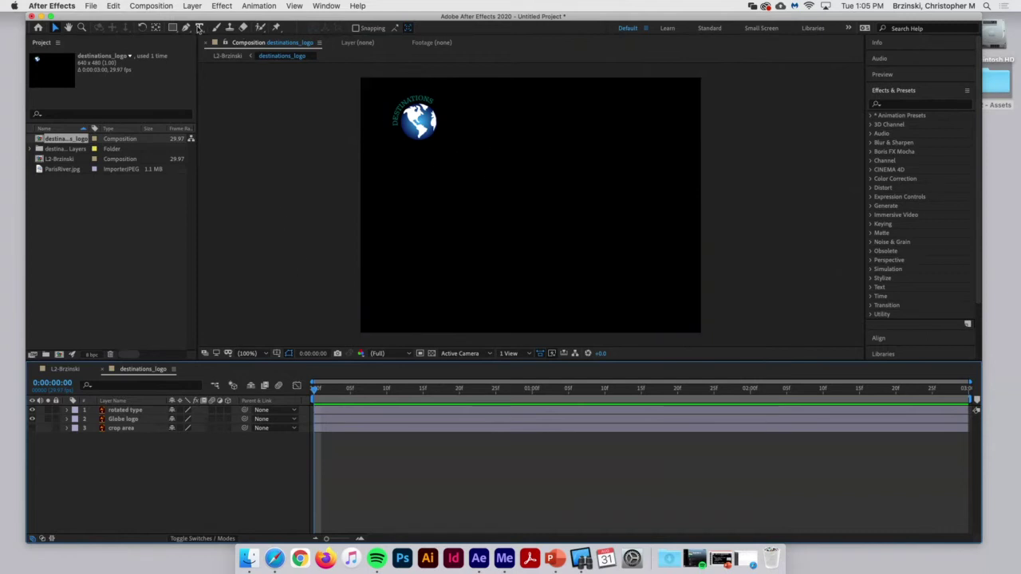
# Add a text layer reading TRAVEL EUROPE beside the globe logo.
pyautogui.click(199, 28)
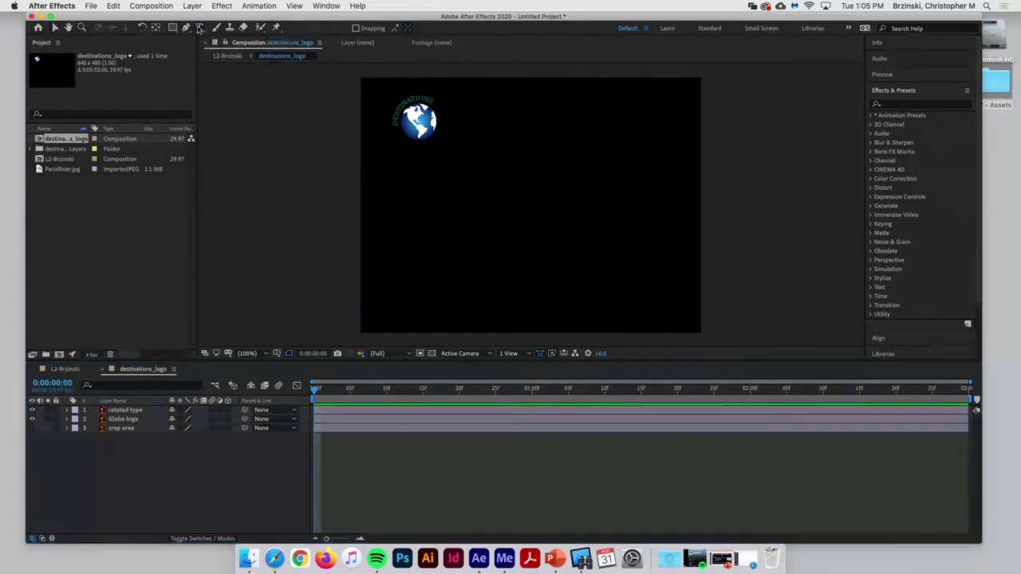
pyautogui.click(451, 121)
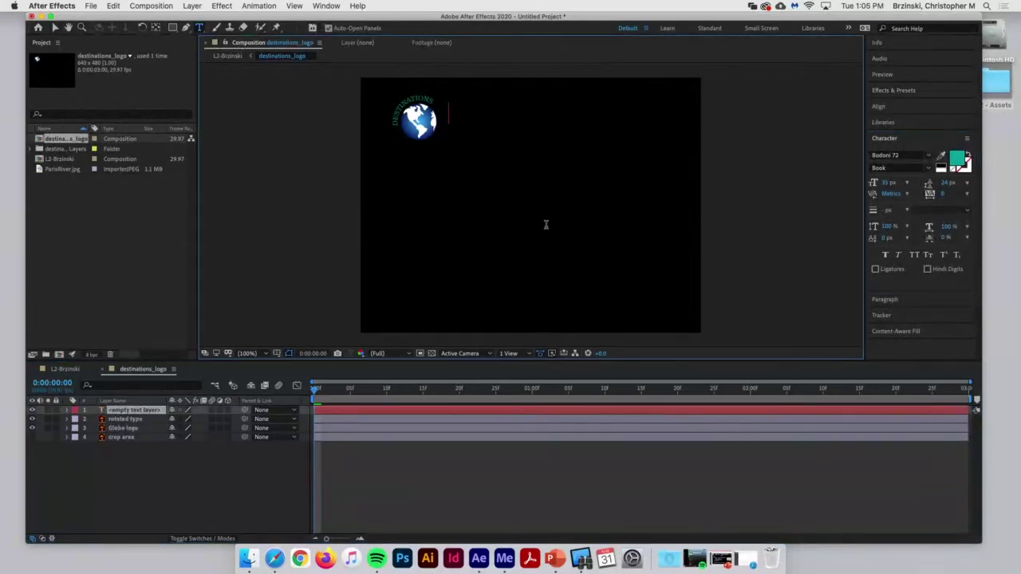
pyautogui.write('TRAVEL EU')
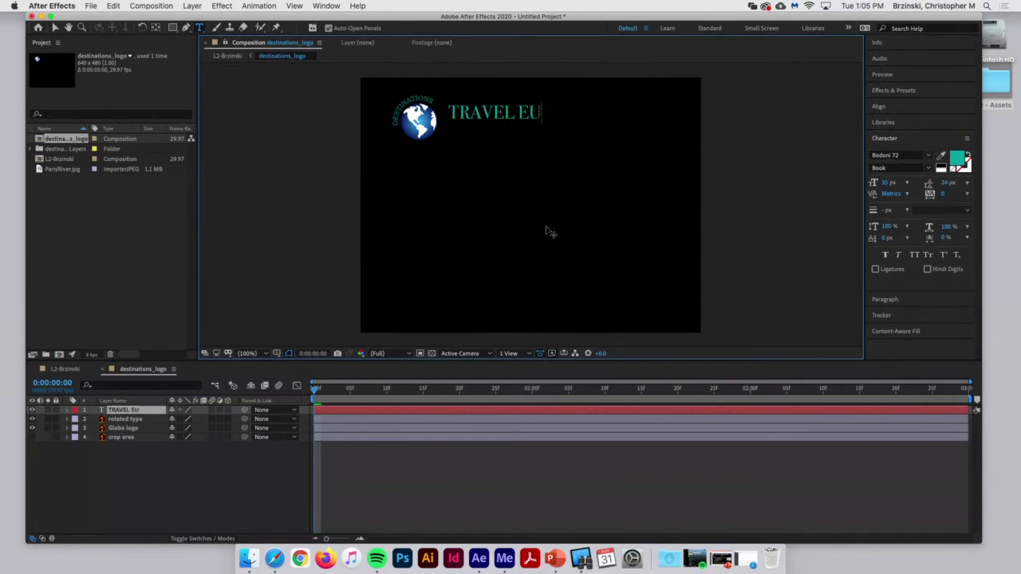
pyautogui.write('ROPE')
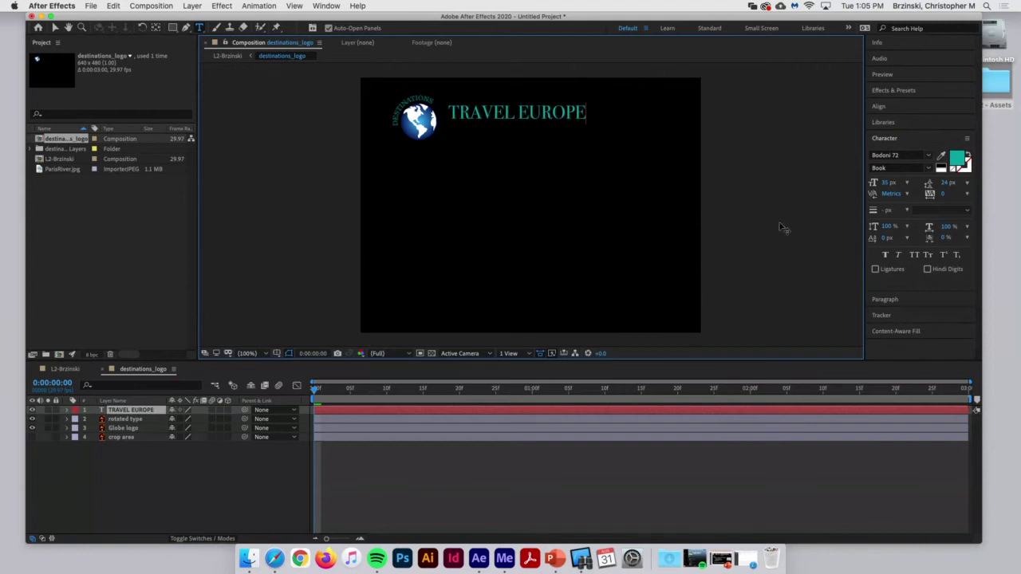
# Set the TRAVEL EUROPE text size to 28 px and move the text beside the middle of the globe.
pyautogui.click(929, 157)
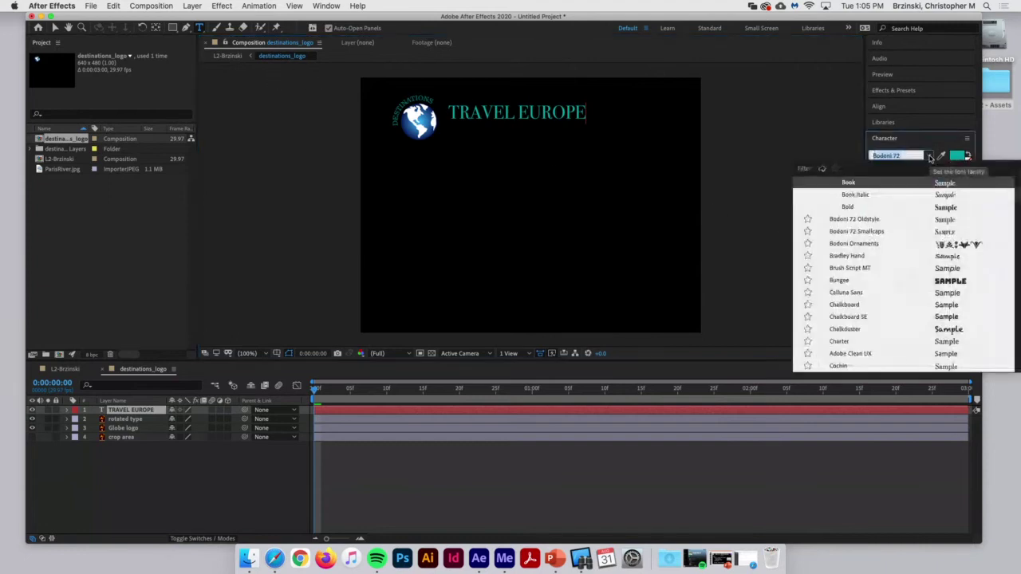
pyautogui.click(928, 157)
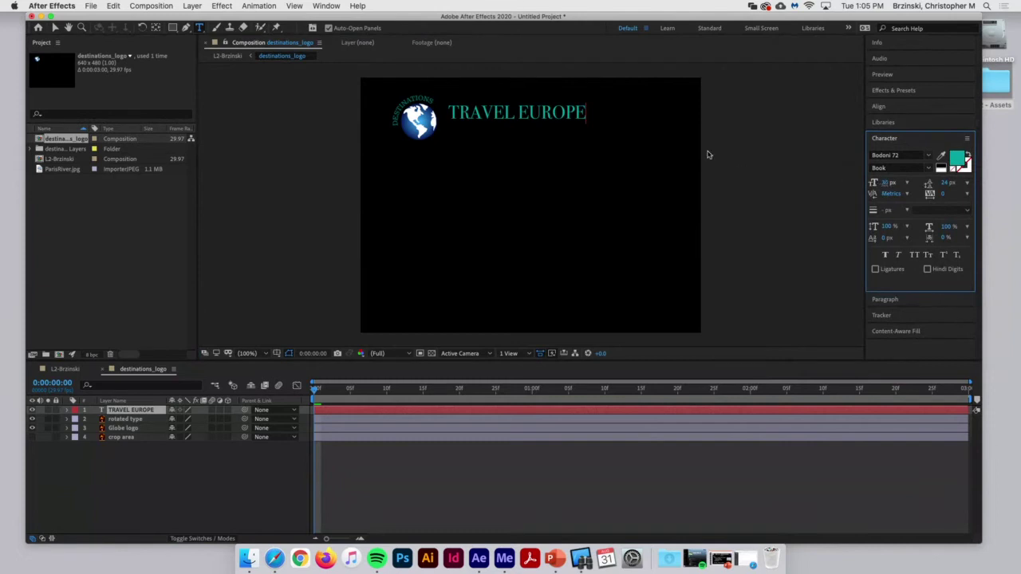
pyautogui.moveTo(588, 112); pyautogui.dragTo(411, 113)
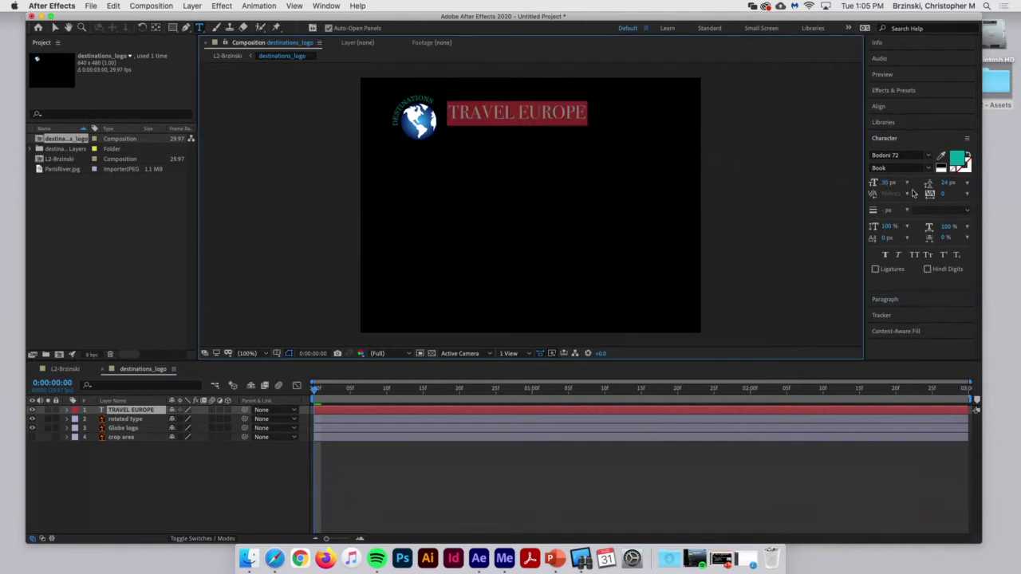
pyautogui.moveTo(890, 184); pyautogui.dragTo(882, 183)
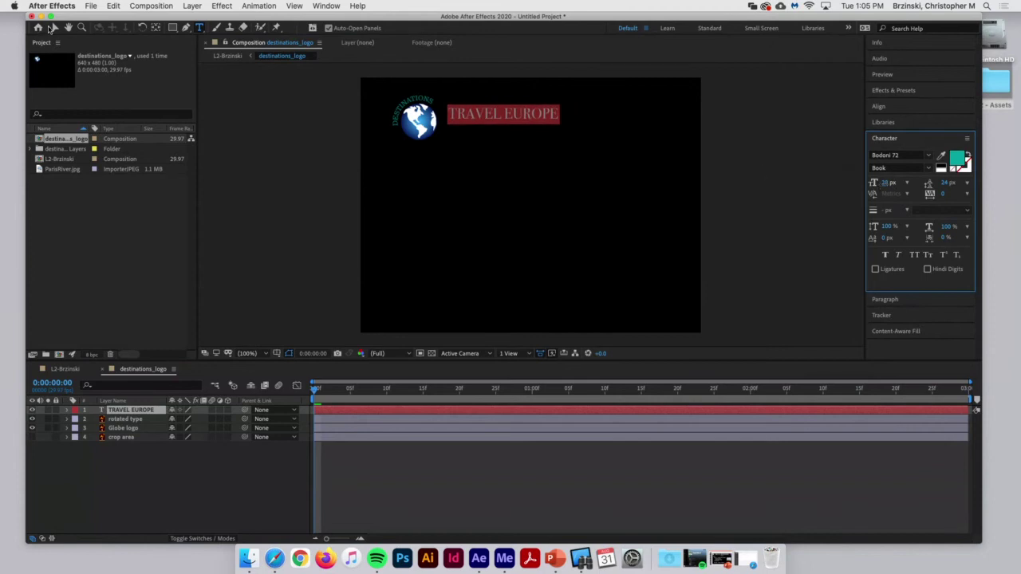
pyautogui.click(54, 28)
pyautogui.moveTo(511, 118); pyautogui.dragTo(506, 126)
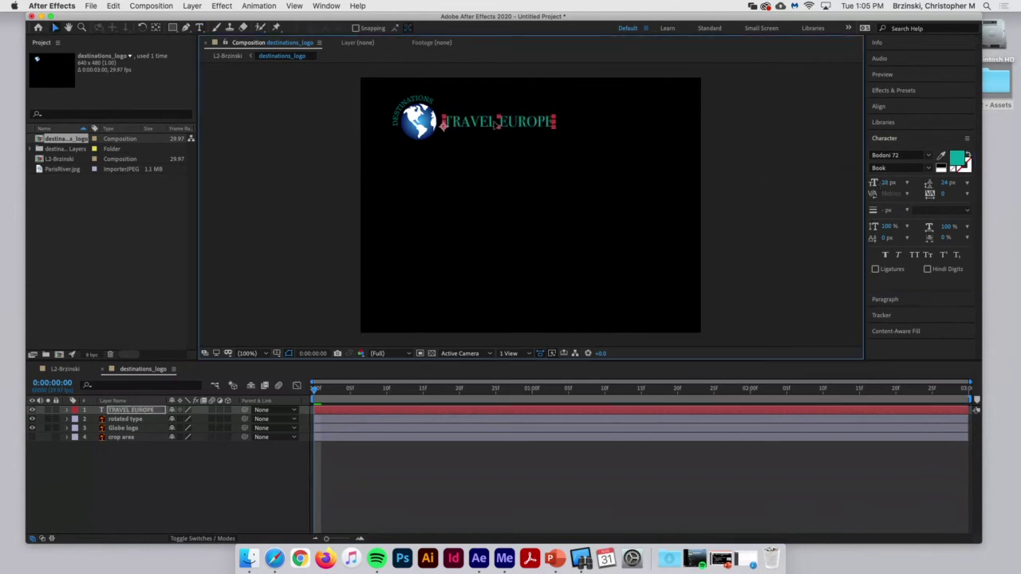
# Recolor the TRAVEL EUROPE text a darker teal and return to the L2 composition.
pyautogui.click(957, 159)
pyautogui.click(587, 299)
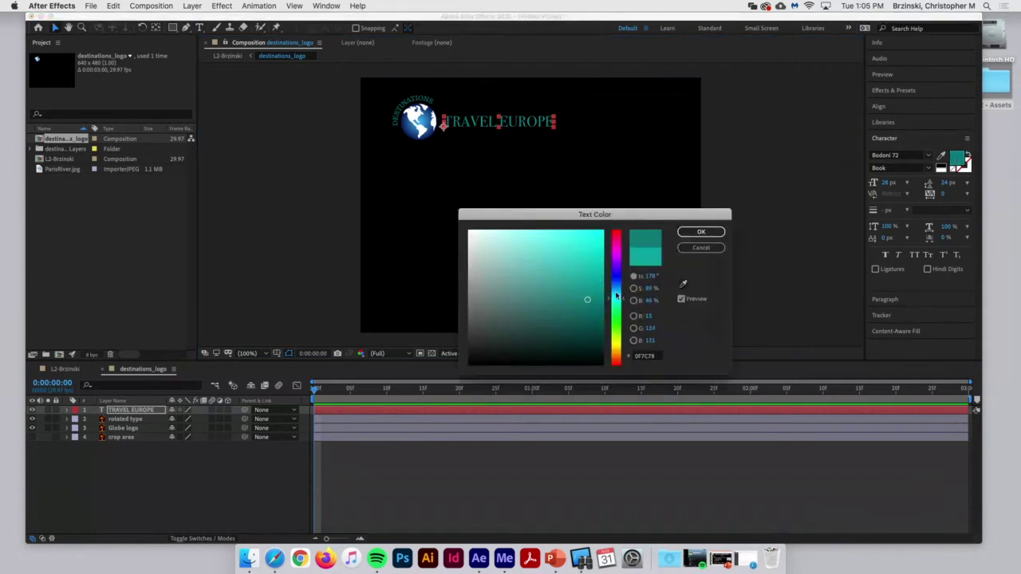
pyautogui.click(700, 231)
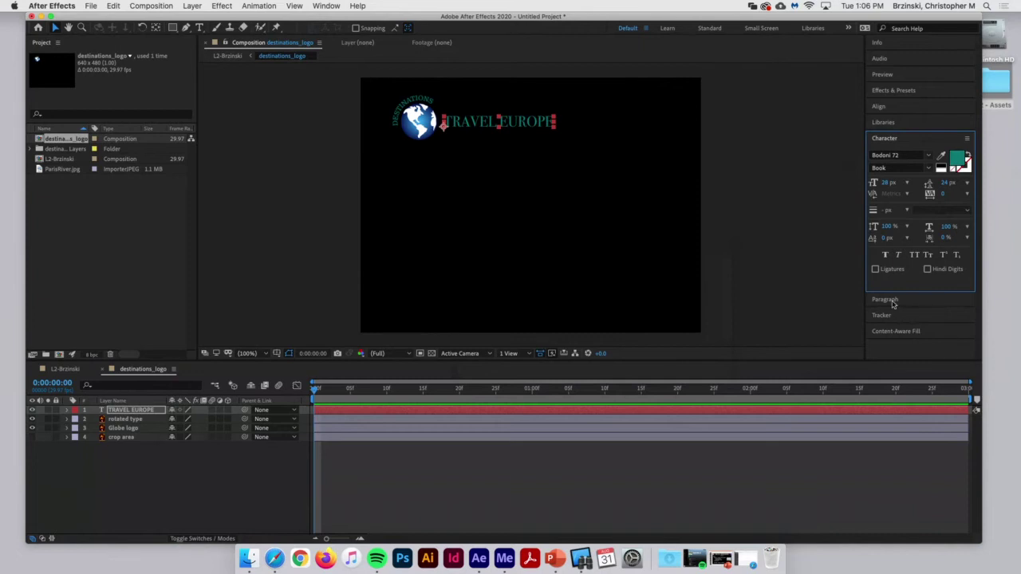
pyautogui.click(501, 192)
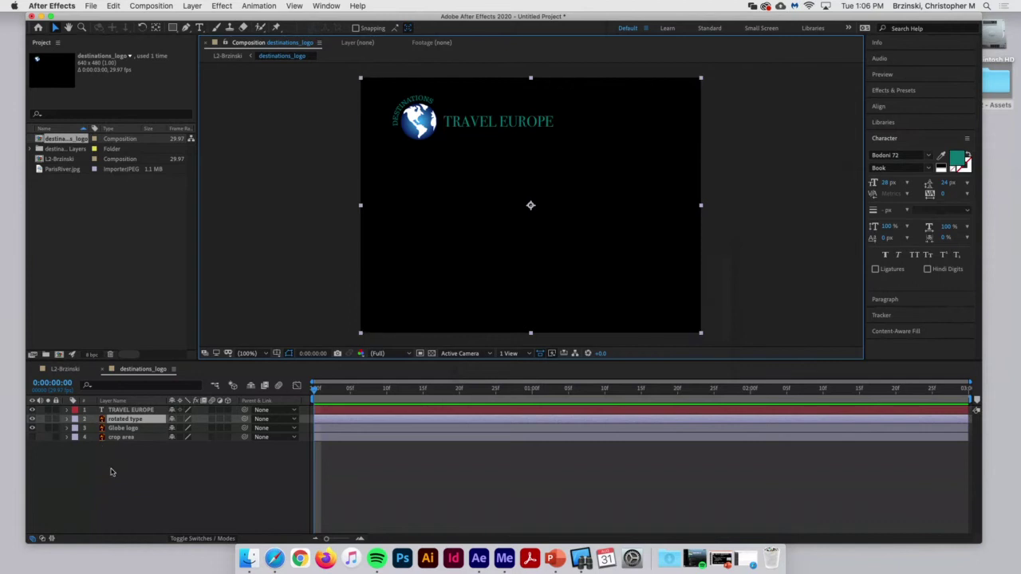
pyautogui.click(102, 370)
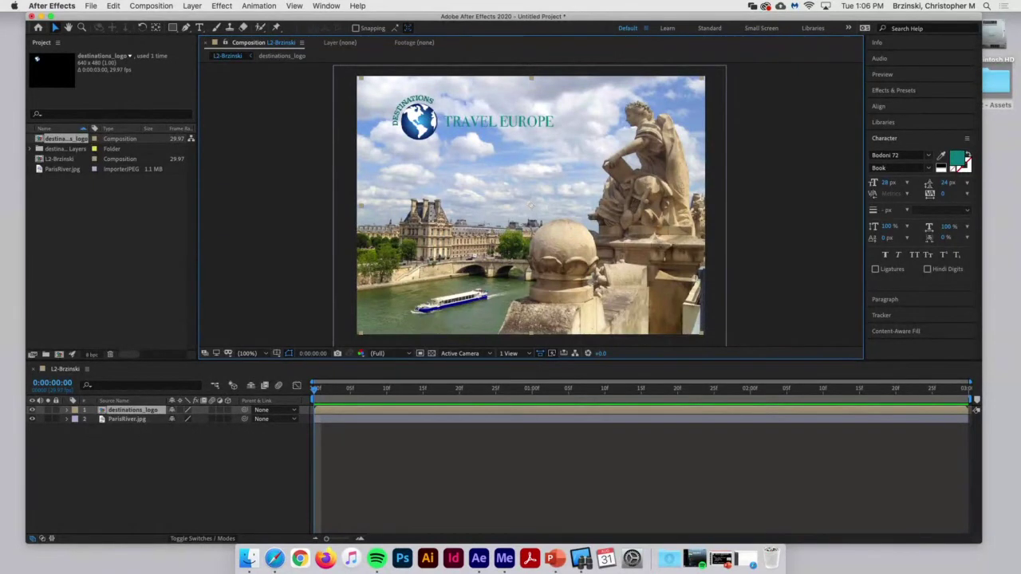
# Search the effects and presets for "drop shad" and clear the search.
pyautogui.click(894, 91)
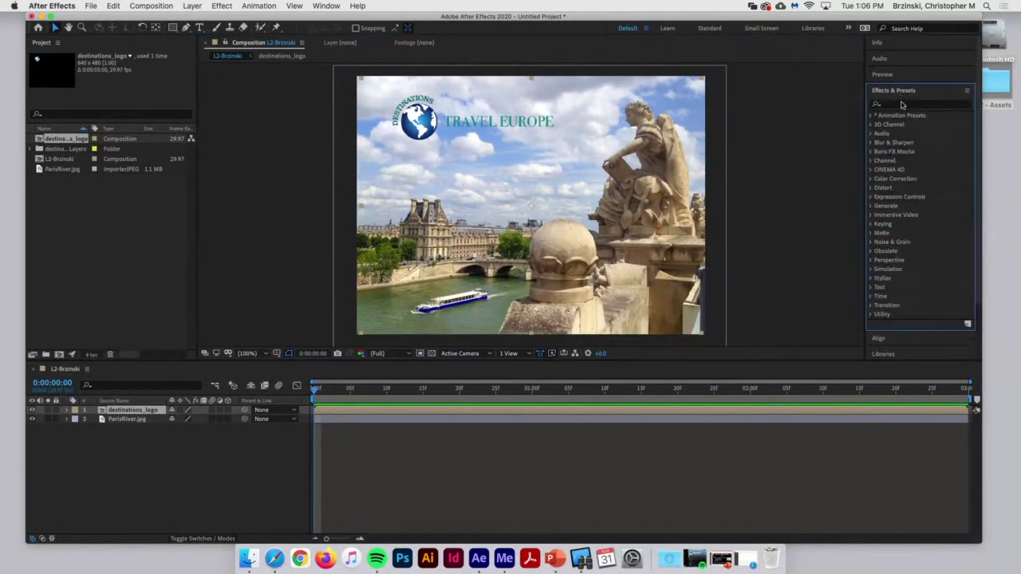
pyautogui.click(909, 104)
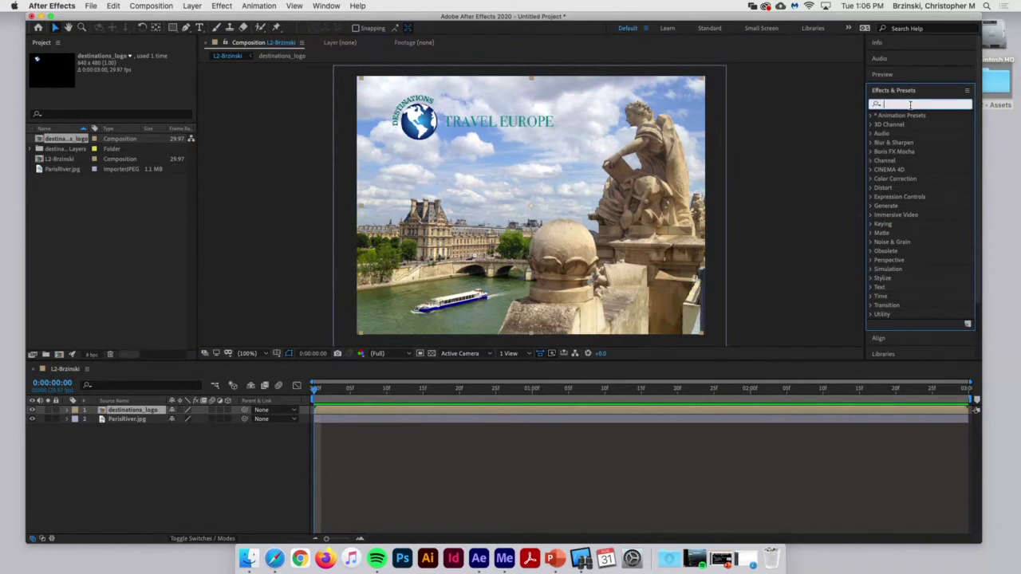
pyautogui.write('drop shad')
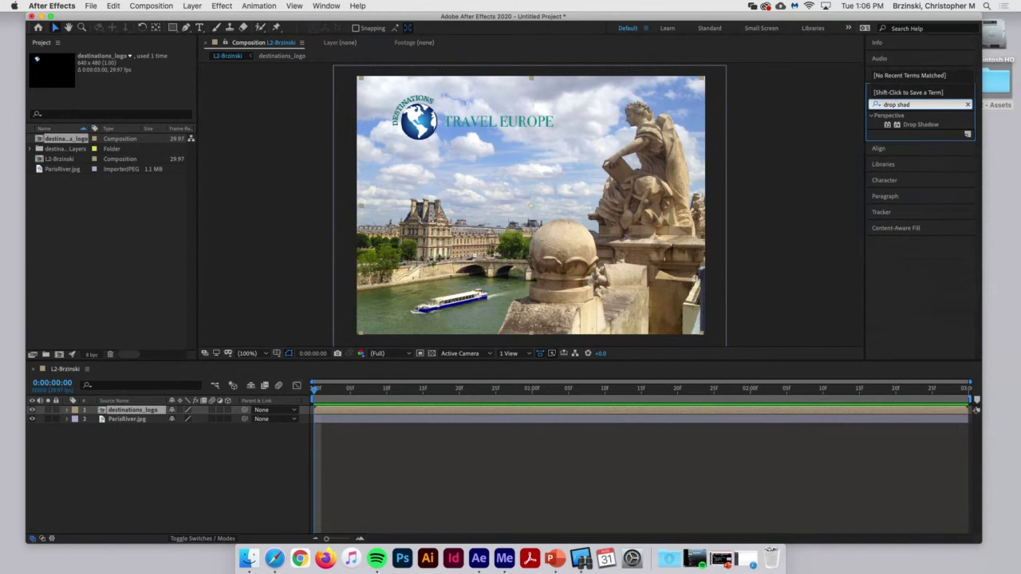
pyautogui.press('BackSpace')
pyautogui.press('BackSpace')
pyautogui.press('BackSpace')
pyautogui.press('BackSpace')
pyautogui.press('BackSpace')
pyautogui.press('BackSpace')
pyautogui.press('BackSpace')
pyautogui.press('BackSpace')
pyautogui.press('BackSpace')
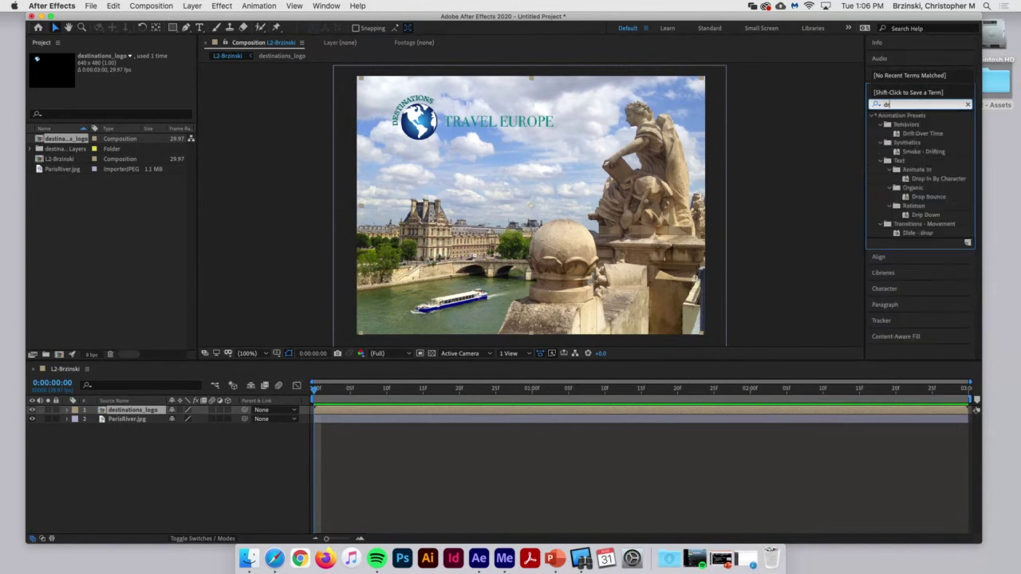
pyautogui.click(212, 5)
pyautogui.click(176, 184)
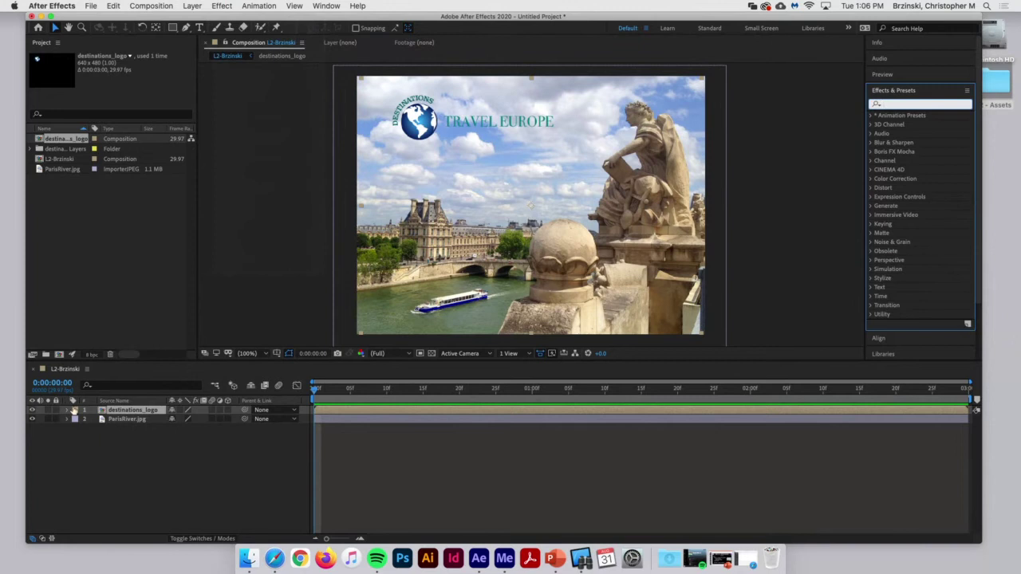
pyautogui.click(74, 411)
pyautogui.click(192, 461)
pyautogui.click(173, 425)
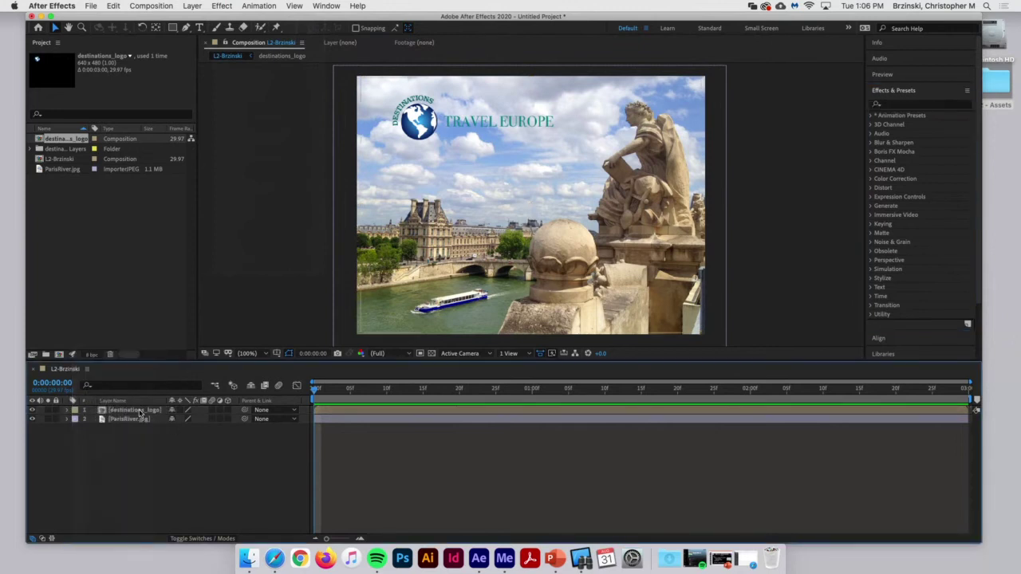
pyautogui.click(115, 400)
# Apply a Perspective Drop Shadow effect to the destinations_logo layer with direction 134°, softness 2.0 and distance 2.0.
pyautogui.click(134, 411)
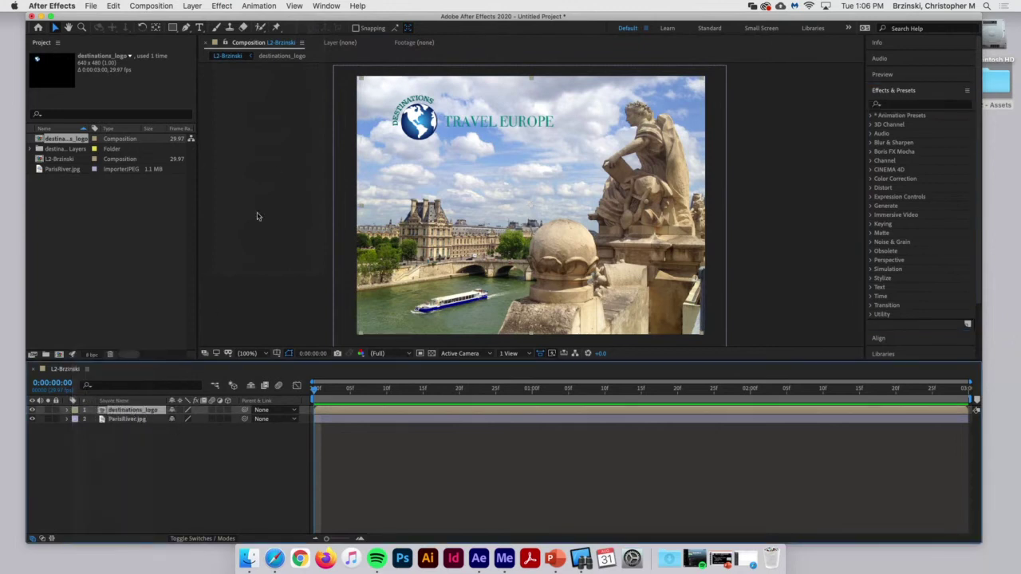
pyautogui.click(221, 6)
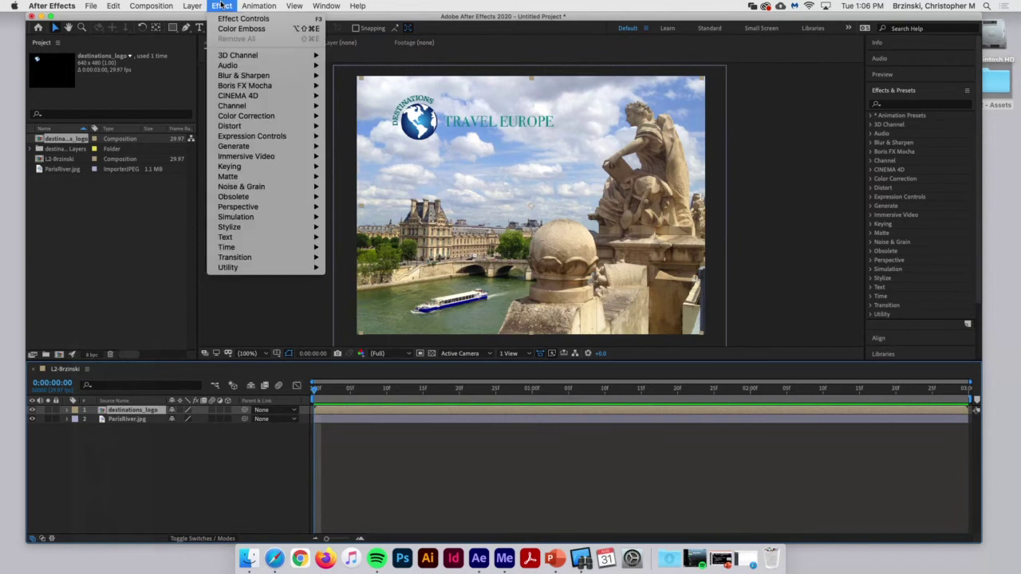
pyautogui.moveTo(269, 209)
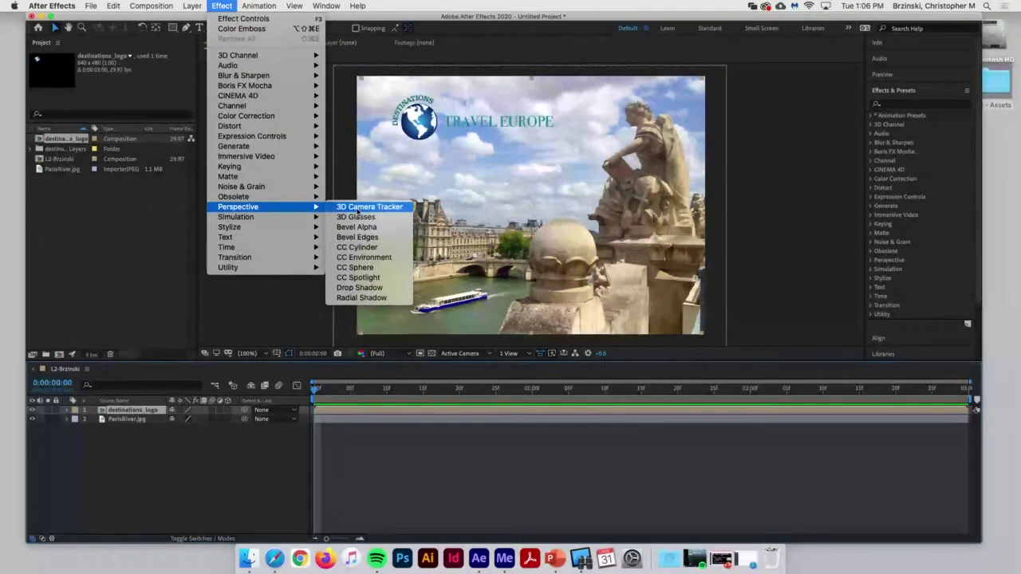
pyautogui.click(374, 287)
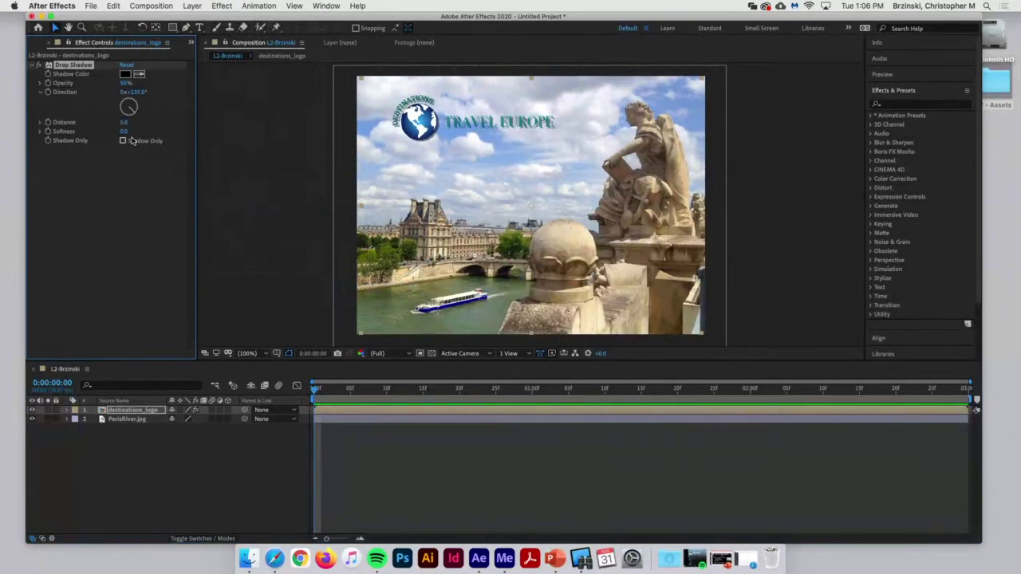
pyautogui.moveTo(134, 114); pyautogui.dragTo(127, 132)
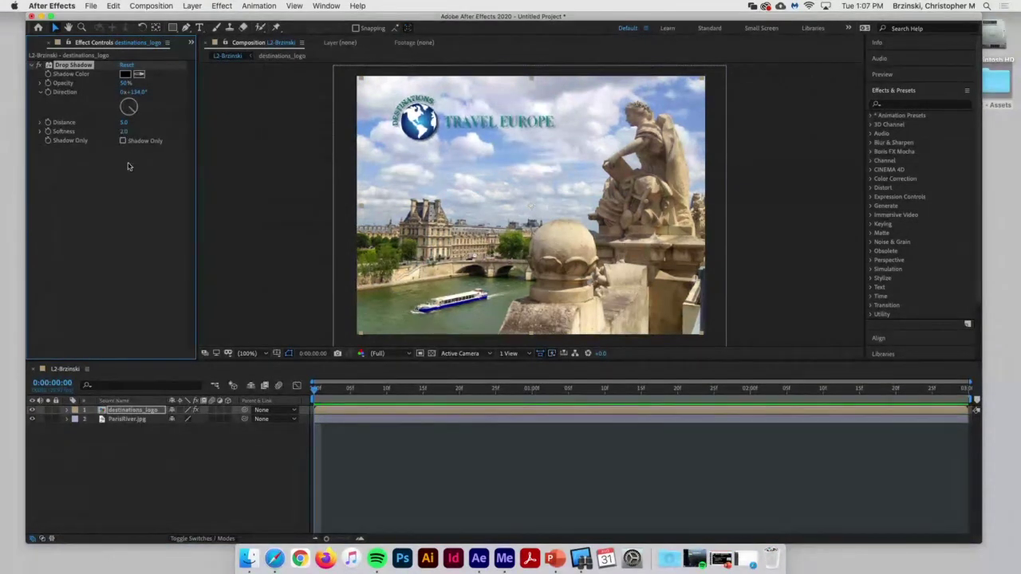
pyautogui.moveTo(120, 122); pyautogui.dragTo(122, 122)
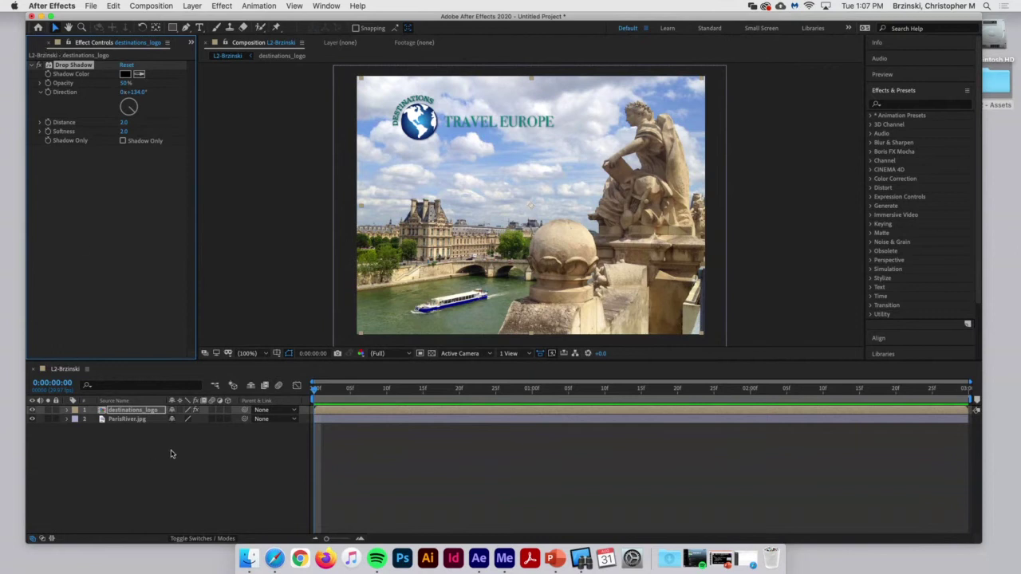
# Find the Color Emboss effect and apply it to the destinations_logo layer.
pyautogui.click(49, 45)
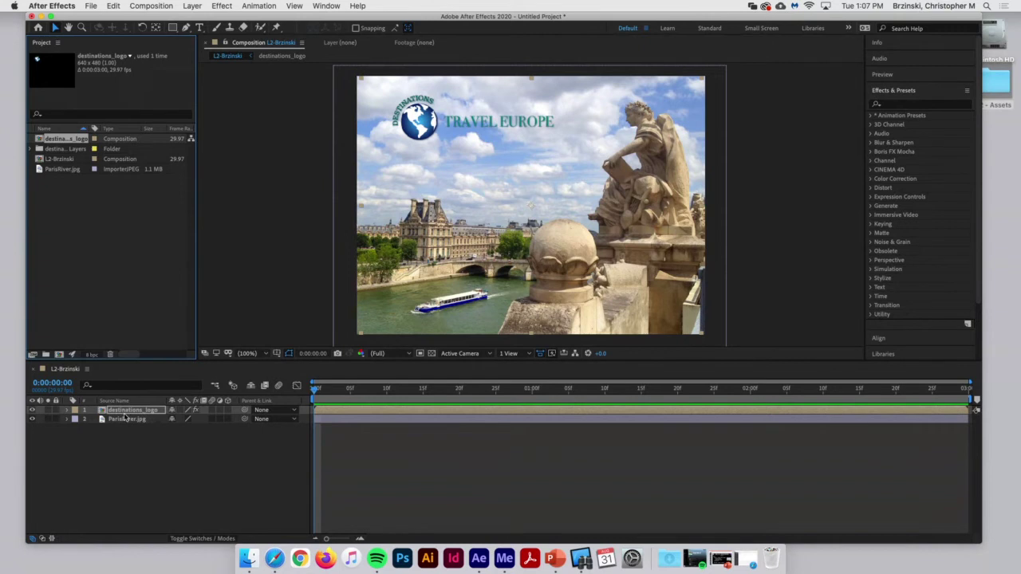
pyautogui.click(908, 105)
pyautogui.write('color emboss')
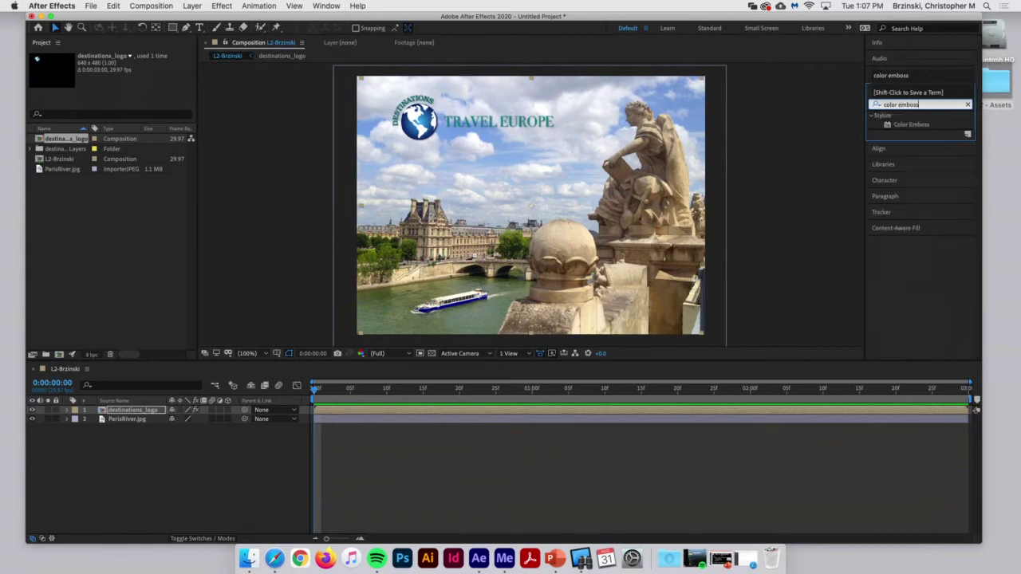
pyautogui.moveTo(914, 126); pyautogui.dragTo(115, 413)
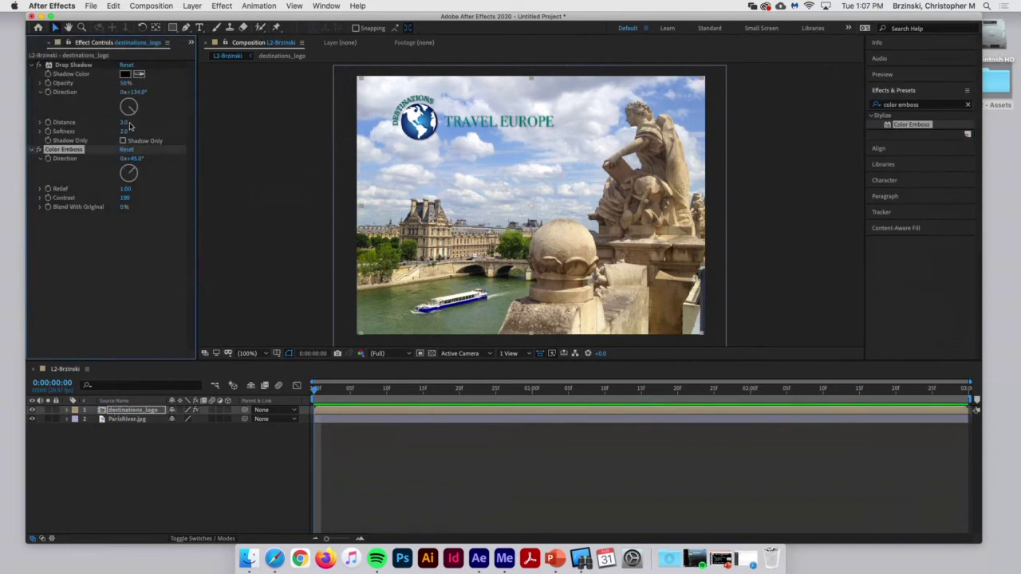
# Set the logo's Drop Shadow distance to 5.0 and Color Emboss direction to 124°, and adjust the emboss relief and contrast.
pyautogui.moveTo(124, 122); pyautogui.dragTo(121, 124)
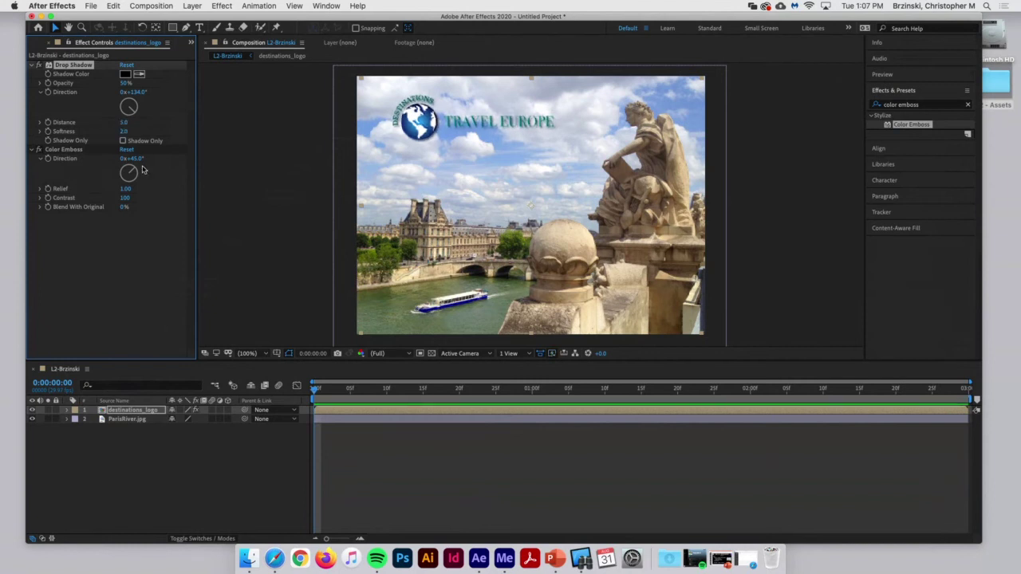
pyautogui.moveTo(134, 166); pyautogui.dragTo(139, 182)
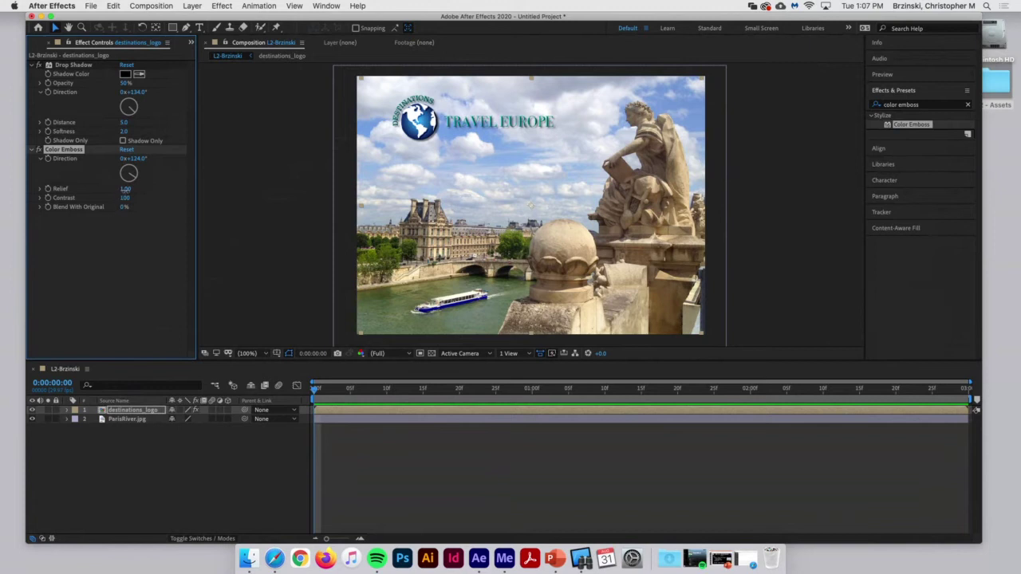
pyautogui.moveTo(125, 189); pyautogui.dragTo(136, 194)
pyautogui.moveTo(125, 198)
pyautogui.mouseDown()
pyautogui.moveTo(142, 200)
pyautogui.moveTo(109, 201)
pyautogui.mouseUp()
pyautogui.click(47, 45)
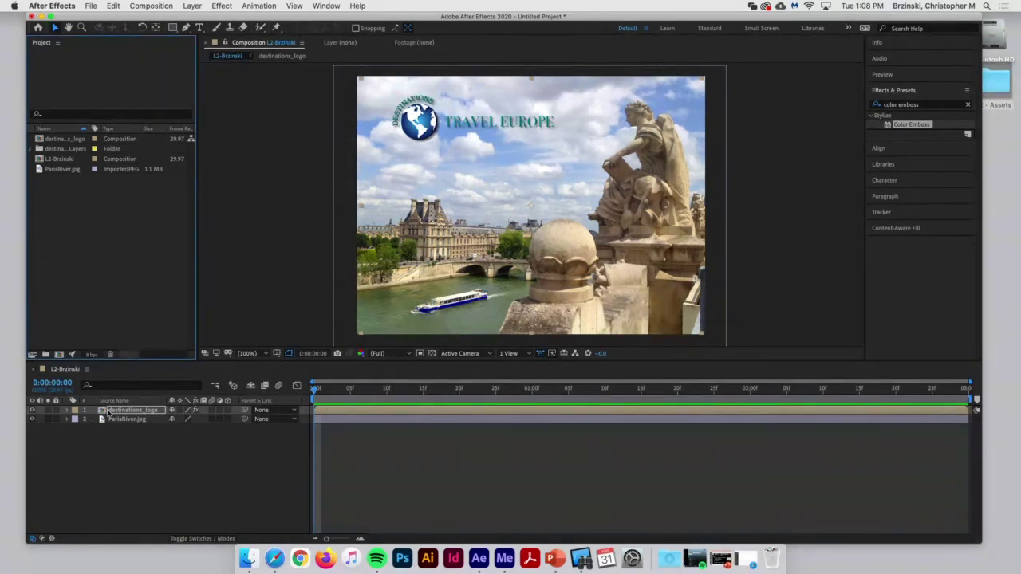
# Open the destinations_logo composition, select the TRAVEL EUROPE text layer and search the effects and presets for "bullet".
pyautogui.doubleClick(130, 411)
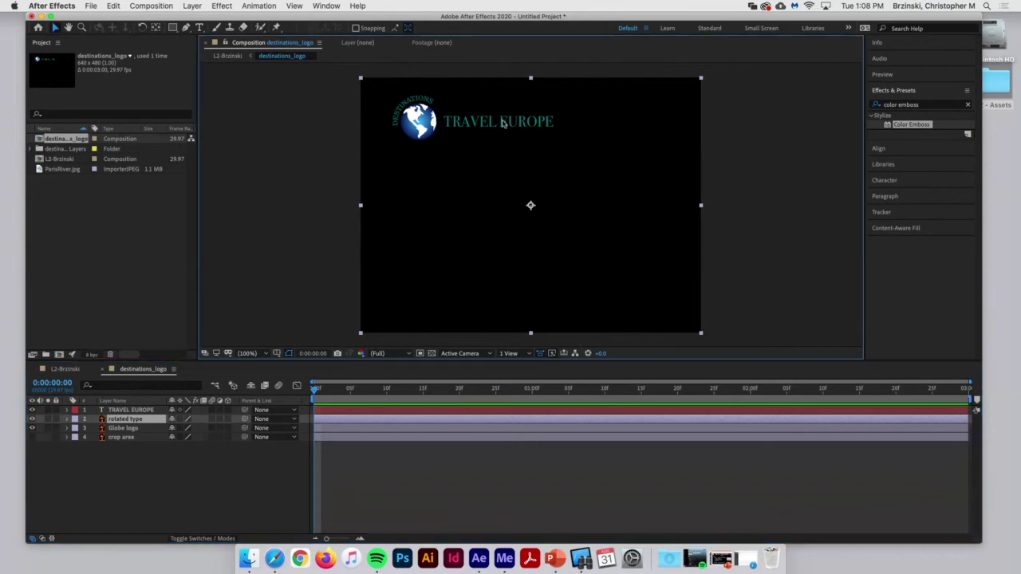
pyautogui.click(91, 469)
pyautogui.click(130, 410)
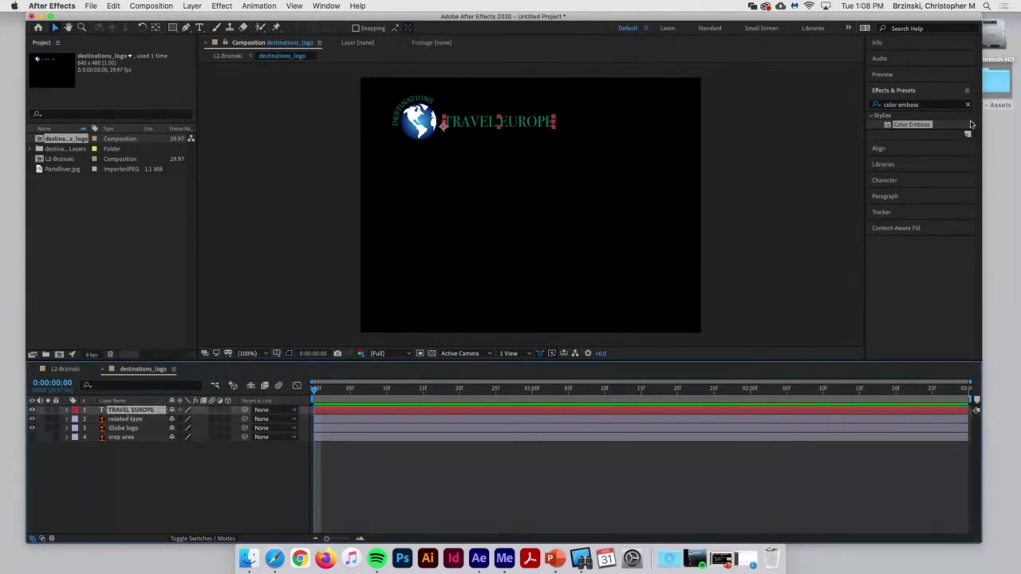
pyautogui.click(930, 104)
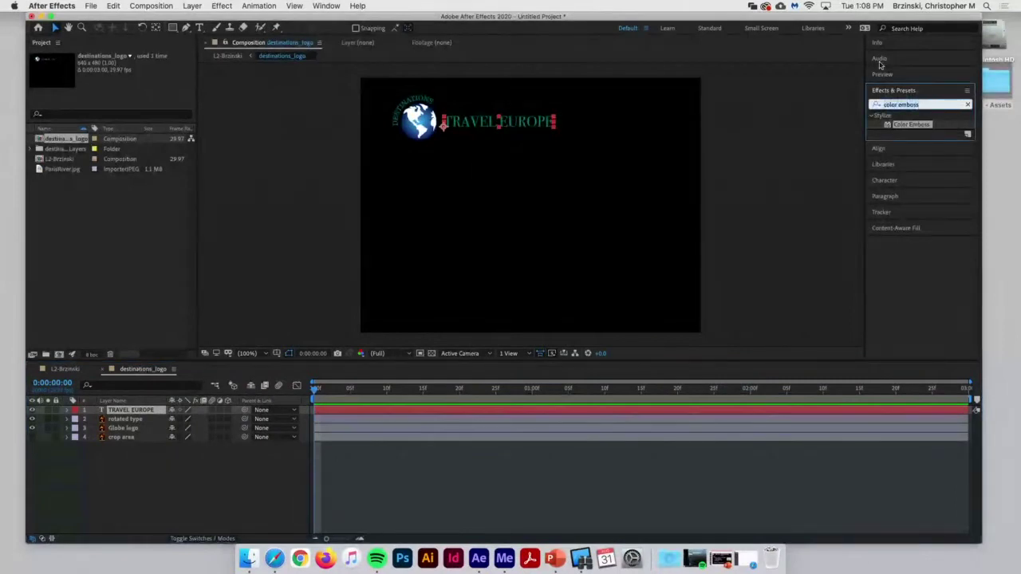
pyautogui.write('bullet')
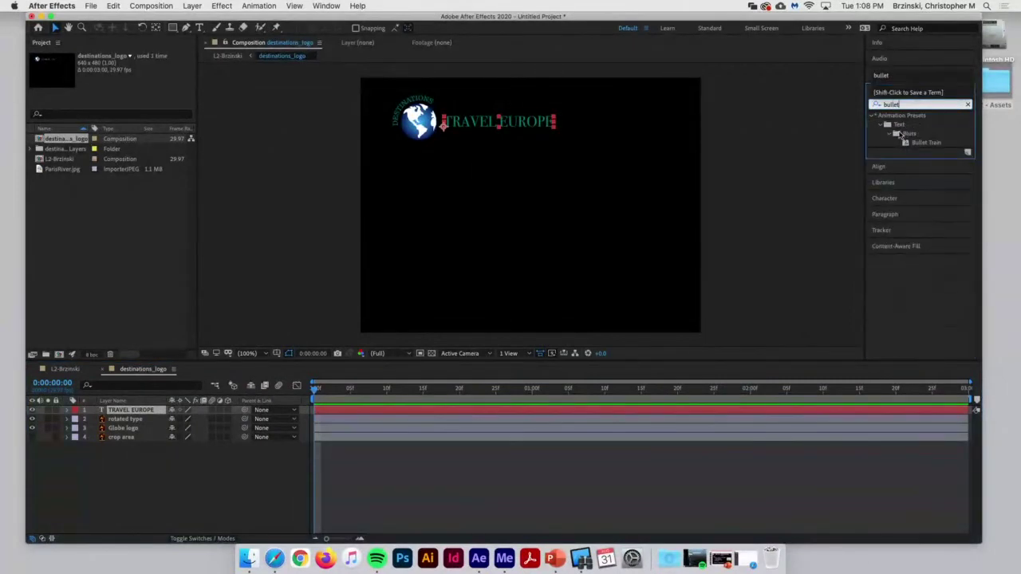
pyautogui.click(967, 105)
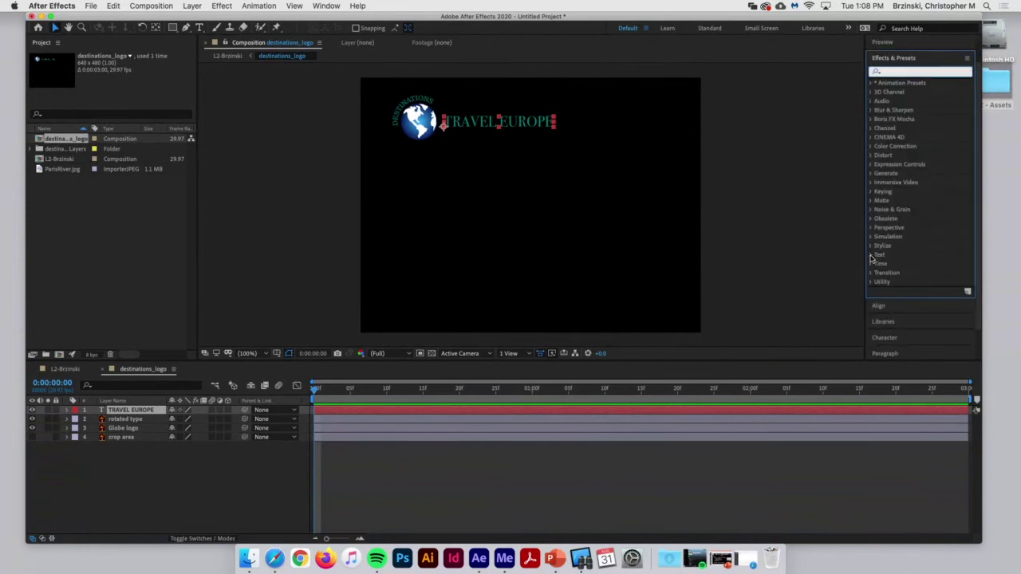
pyautogui.click(871, 256)
pyautogui.click(914, 268)
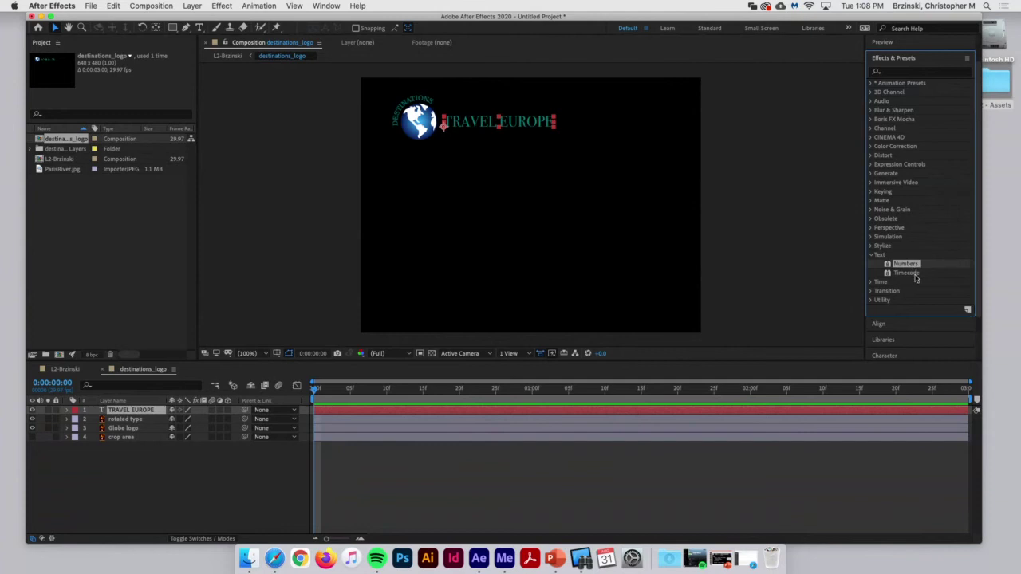
pyautogui.click(871, 255)
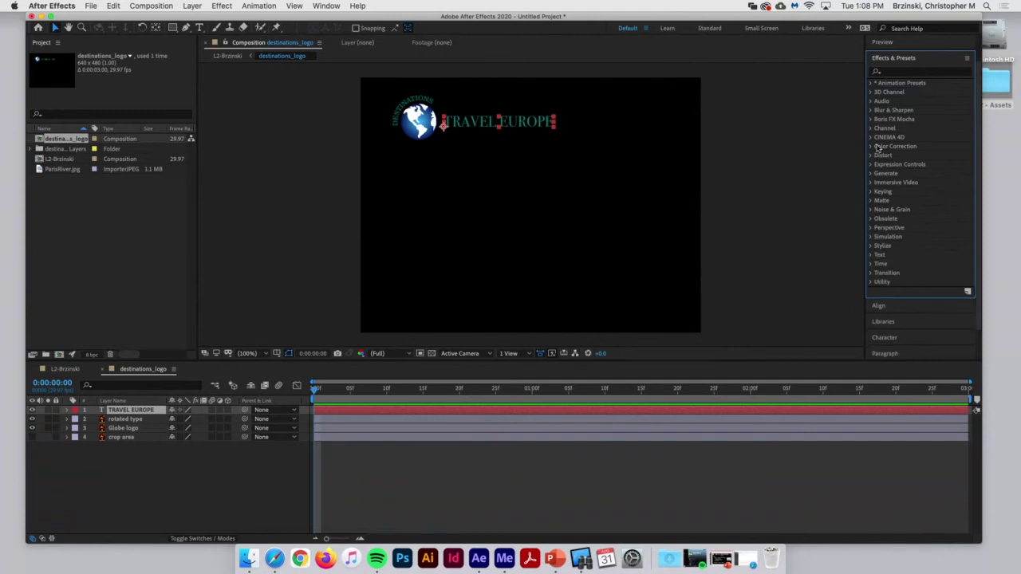
pyautogui.click(900, 72)
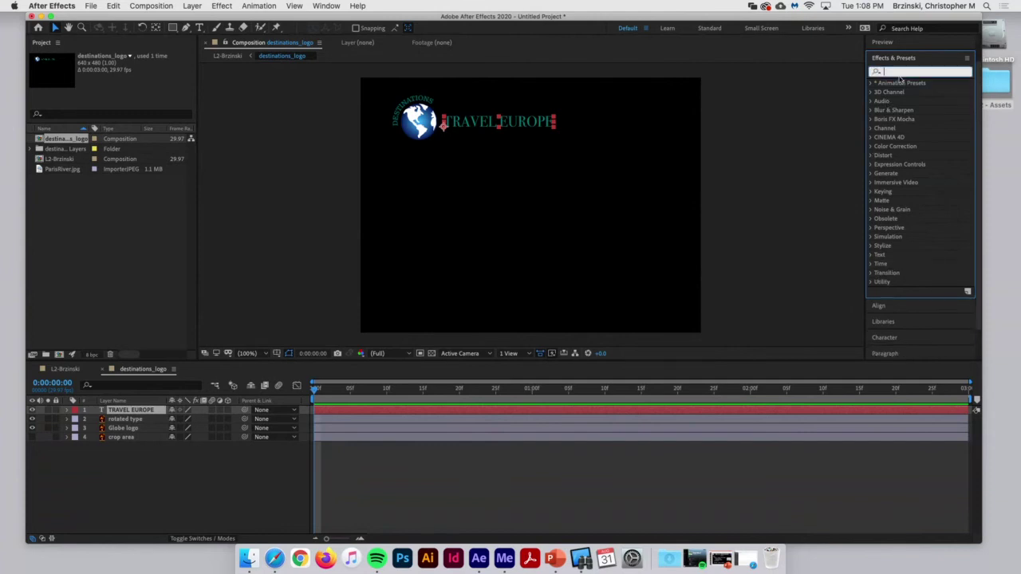
pyautogui.write('bullet')
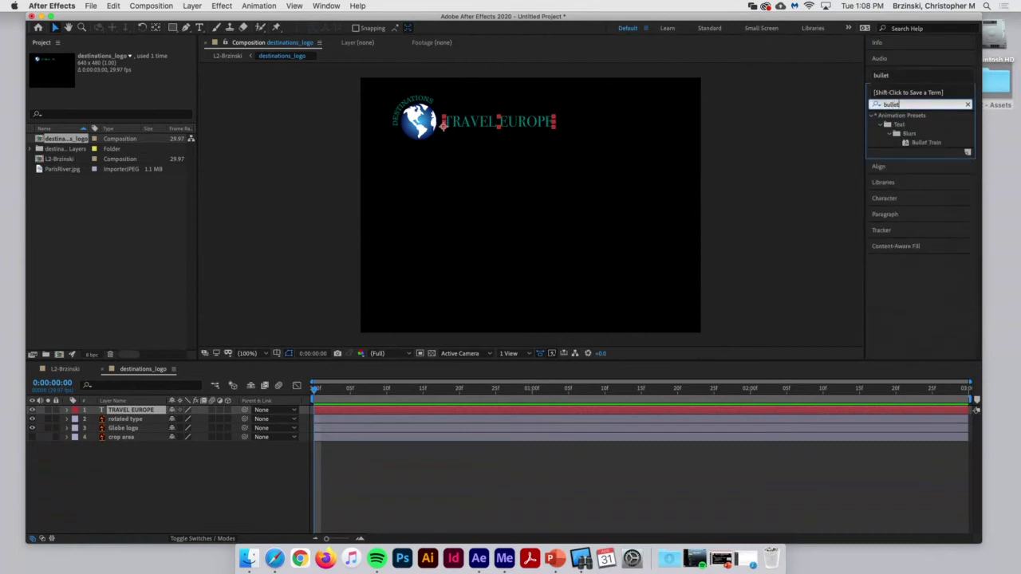
# Try the Bullet Train preset on the TRAVEL EUROPE text at the start of the timeline, scrub through it and undo it.
pyautogui.click(922, 143)
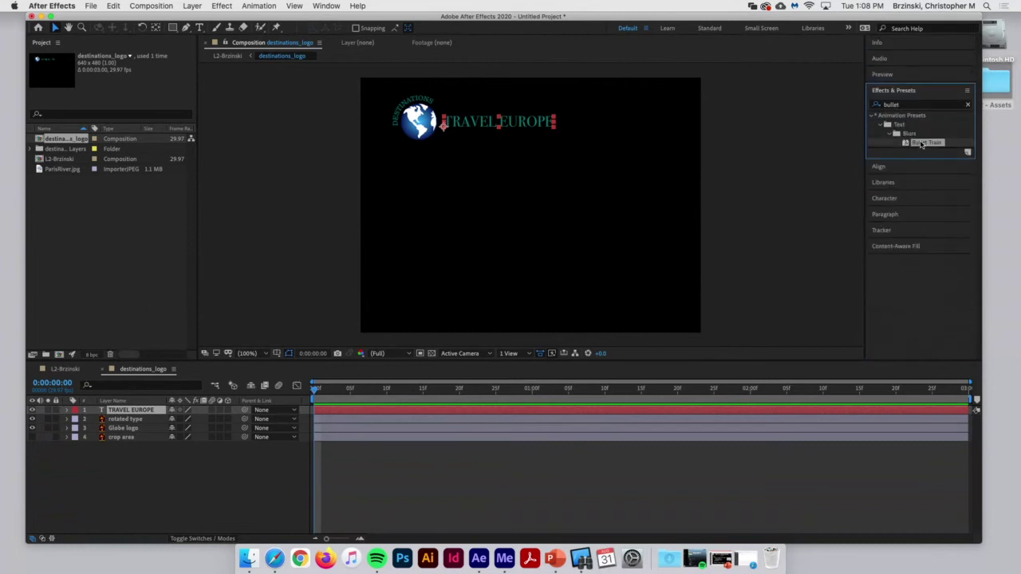
pyautogui.moveTo(922, 142); pyautogui.dragTo(532, 130)
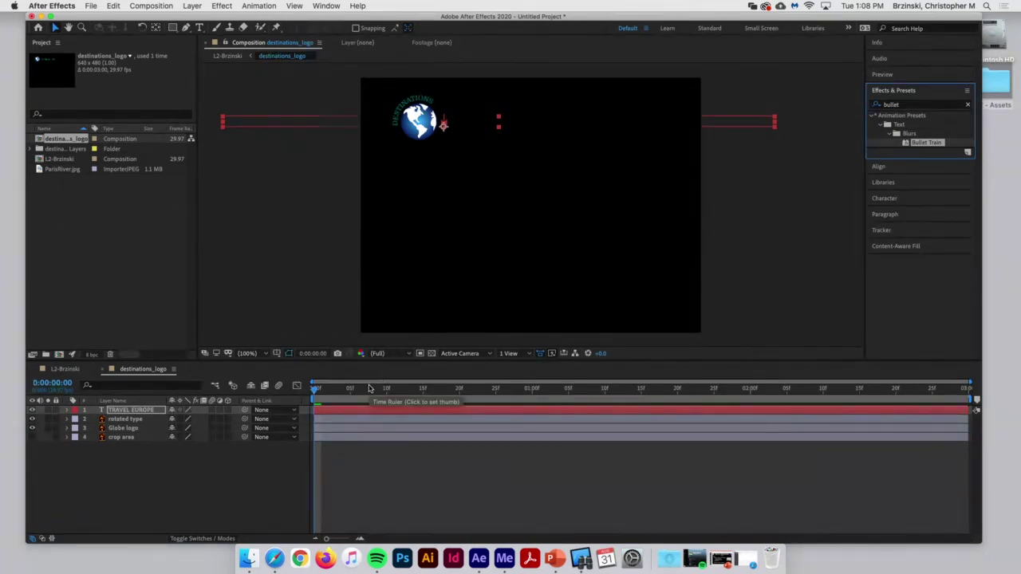
pyautogui.moveTo(316, 389); pyautogui.dragTo(506, 437)
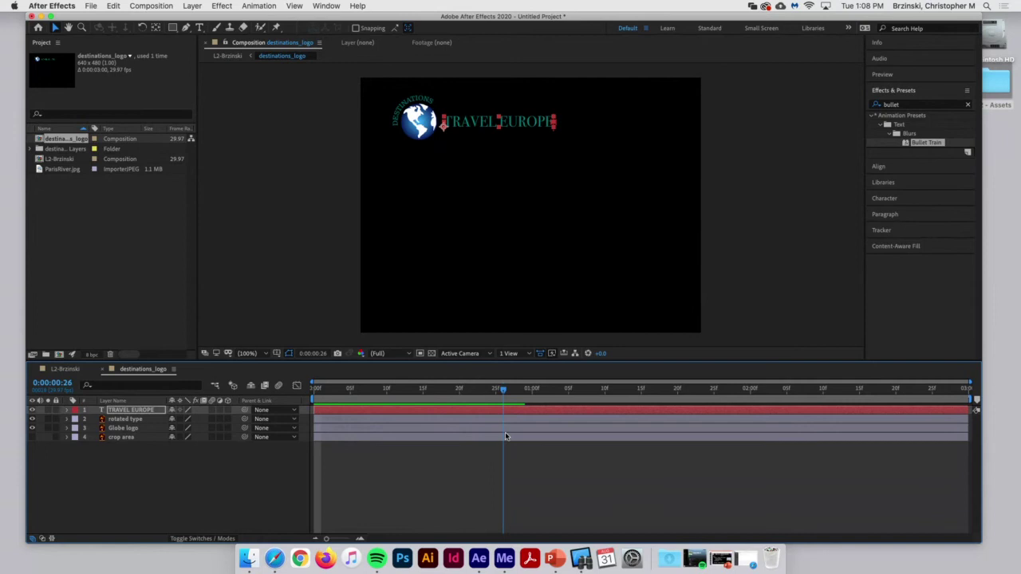
pyautogui.moveTo(504, 435); pyautogui.dragTo(244, 427)
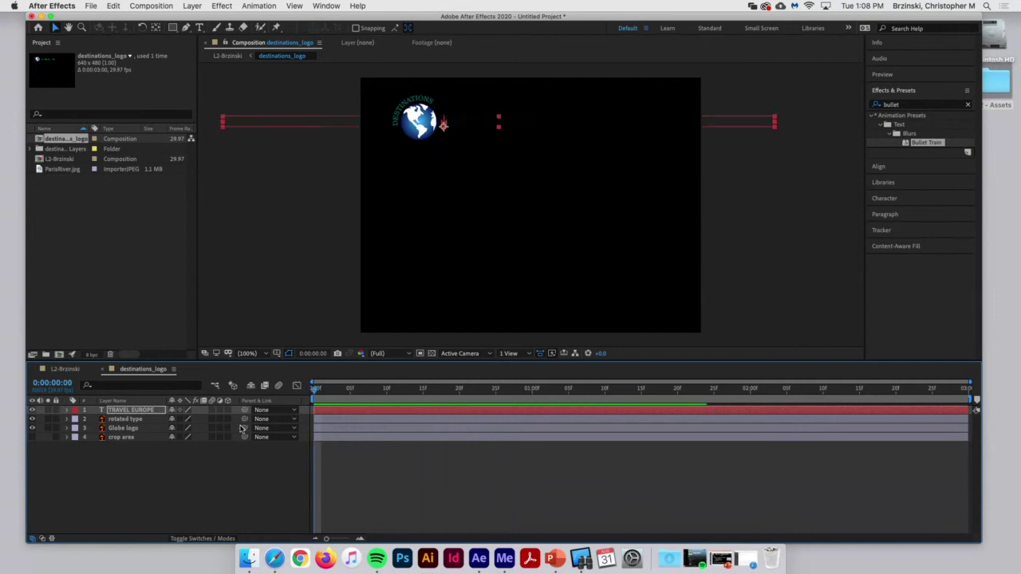
pyautogui.click(117, 5)
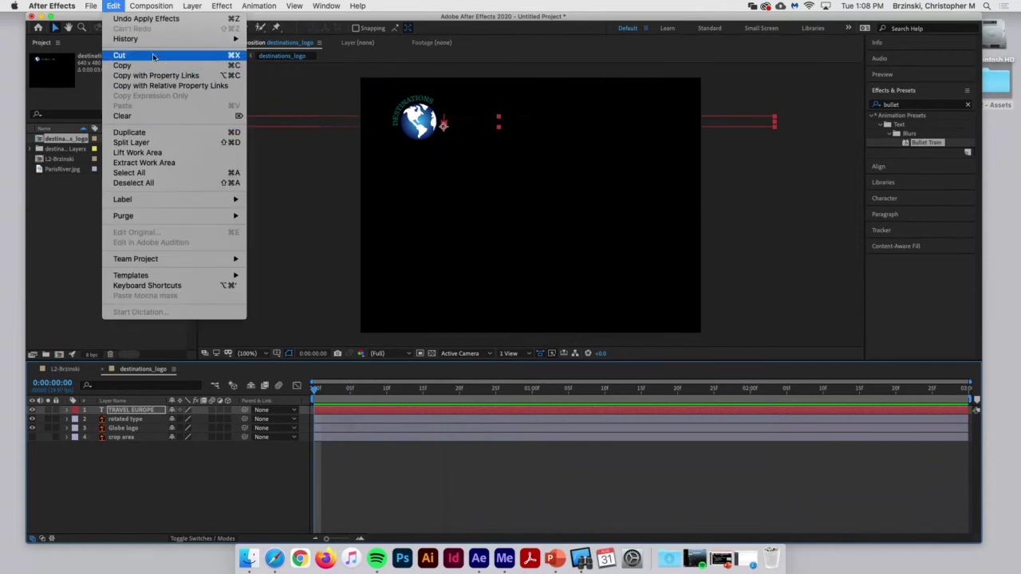
pyautogui.click(152, 19)
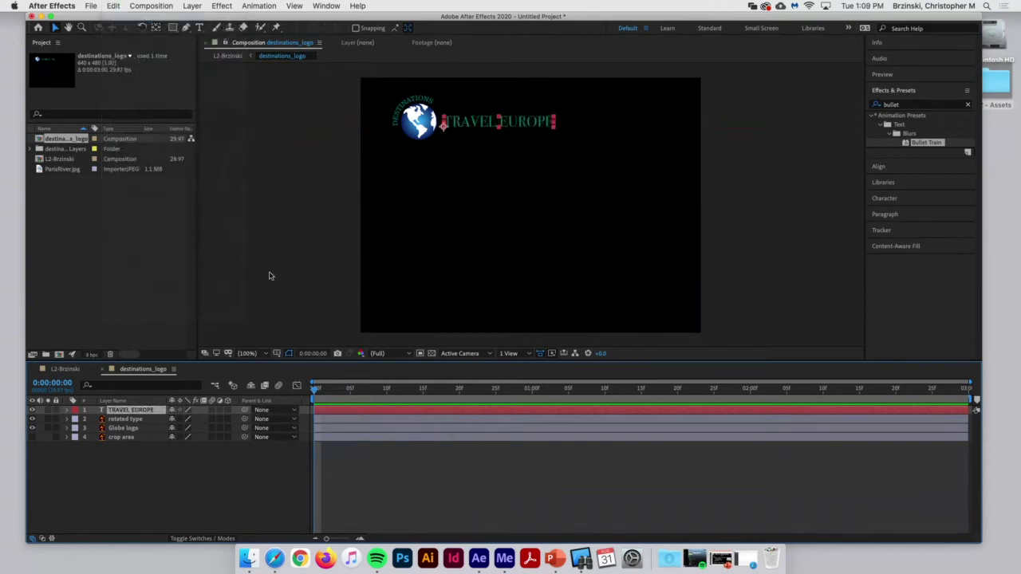
# Apply the Bullet Train preset to the TRAVEL EUROPE text with the current time at 0:00:01:10.
pyautogui.moveTo(313, 392); pyautogui.dragTo(605, 414)
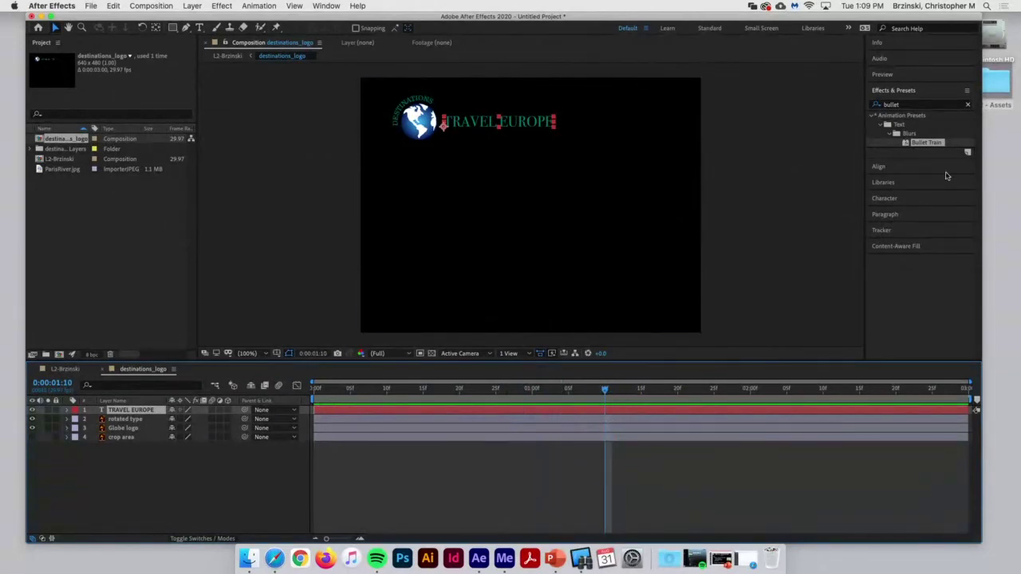
pyautogui.moveTo(932, 146); pyautogui.dragTo(510, 123)
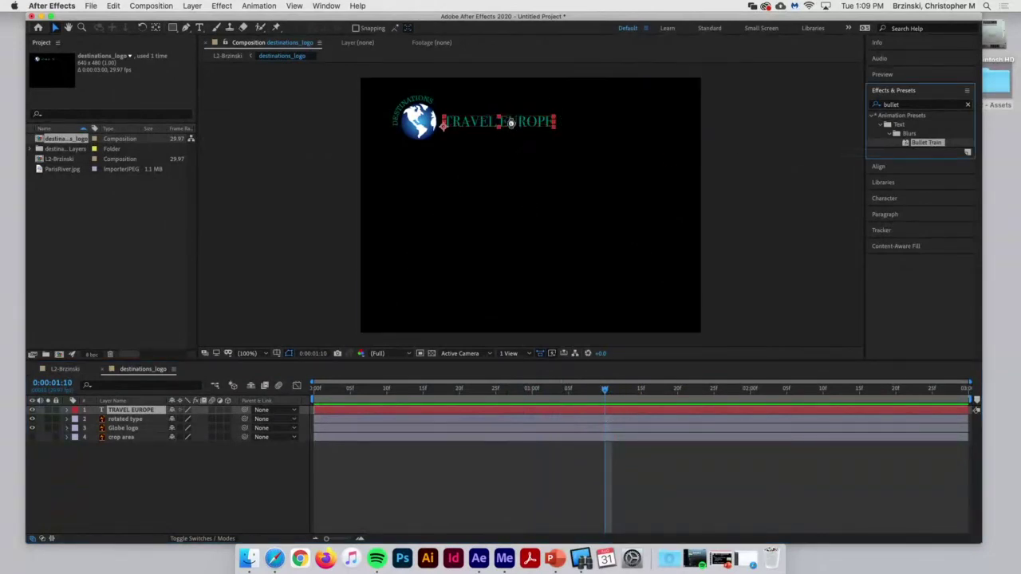
pyautogui.click(606, 392)
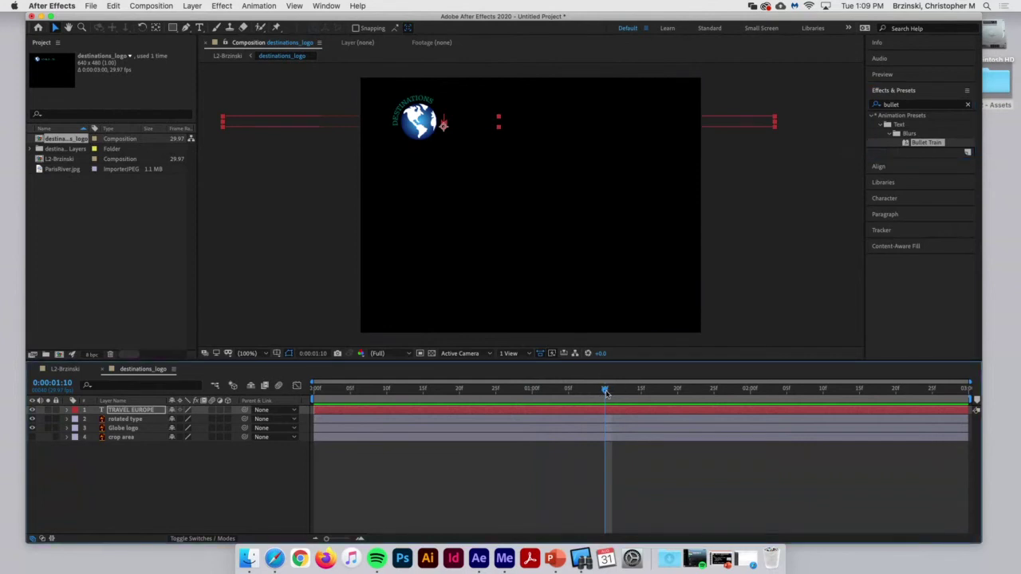
# Play the destinations_logo composition from its start to preview the text animation.
pyautogui.moveTo(606, 392); pyautogui.dragTo(315, 391)
pyautogui.press('space')
pyautogui.press('space')
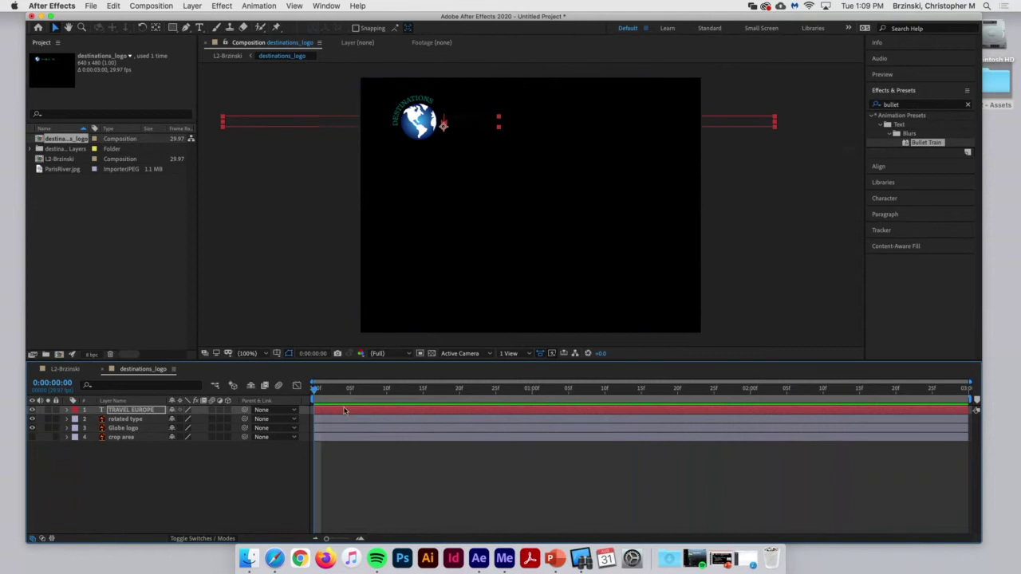
pyautogui.press('space')
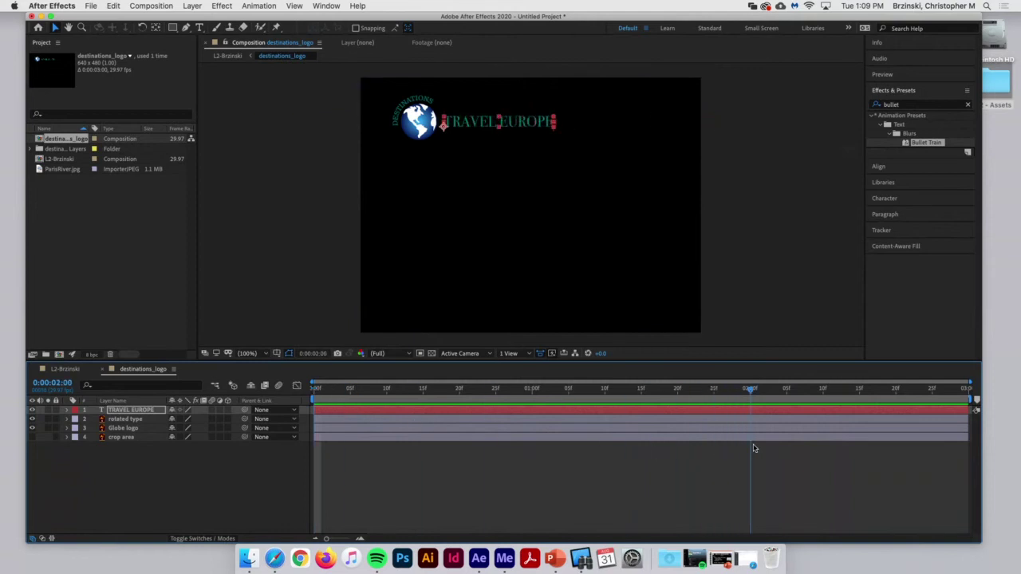
pyautogui.press('space')
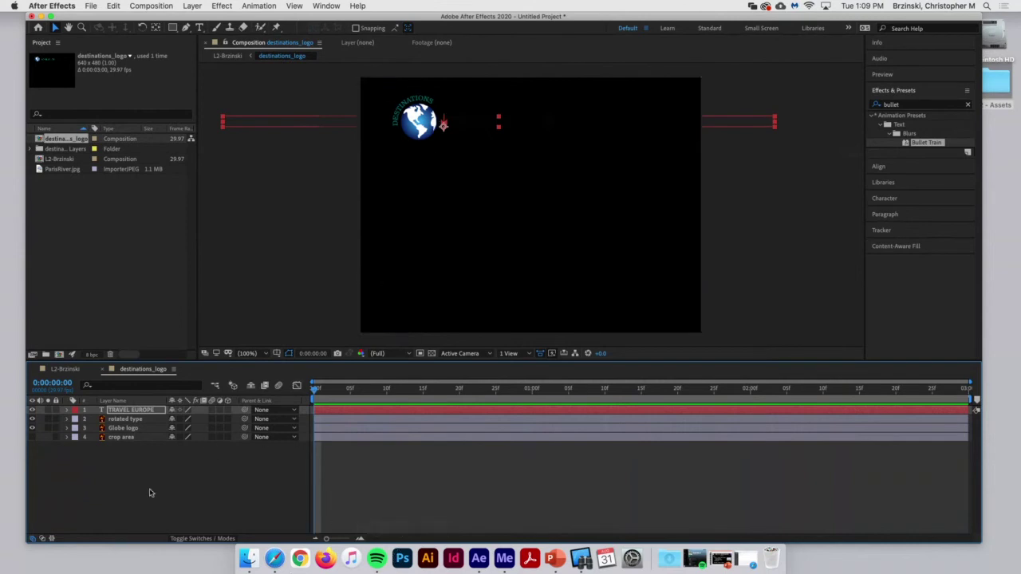
pyautogui.click(132, 419)
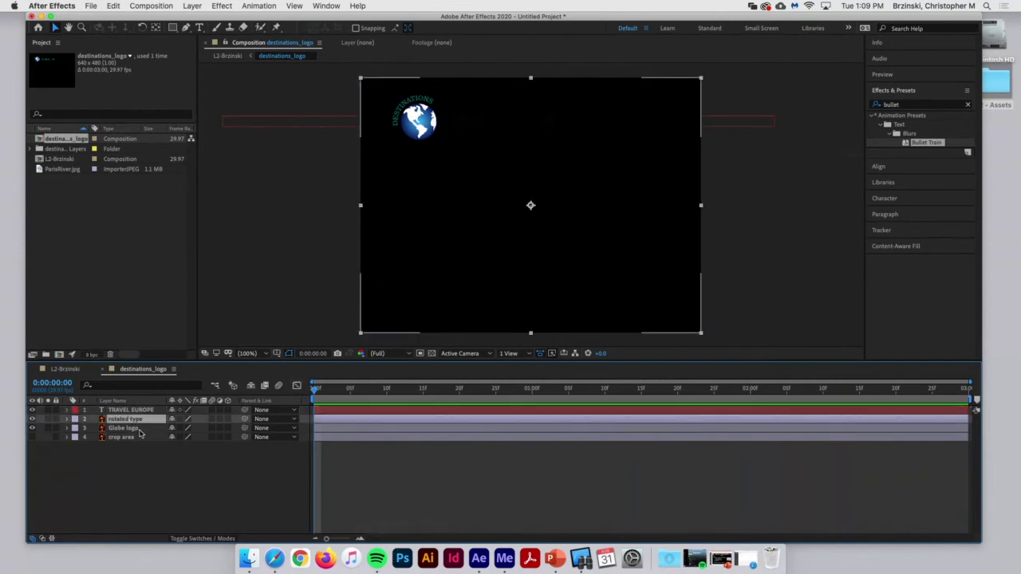
pyautogui.click(137, 429)
pyautogui.press('super+Up')
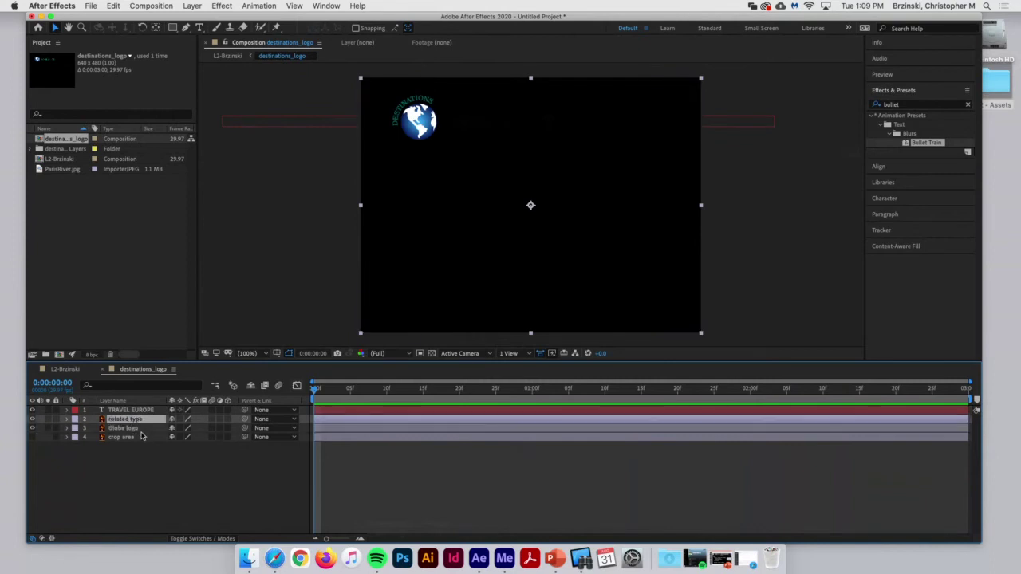
pyautogui.press('super+Down')
pyautogui.press('super+Up')
pyautogui.press('super+Down')
pyautogui.press('super+Up')
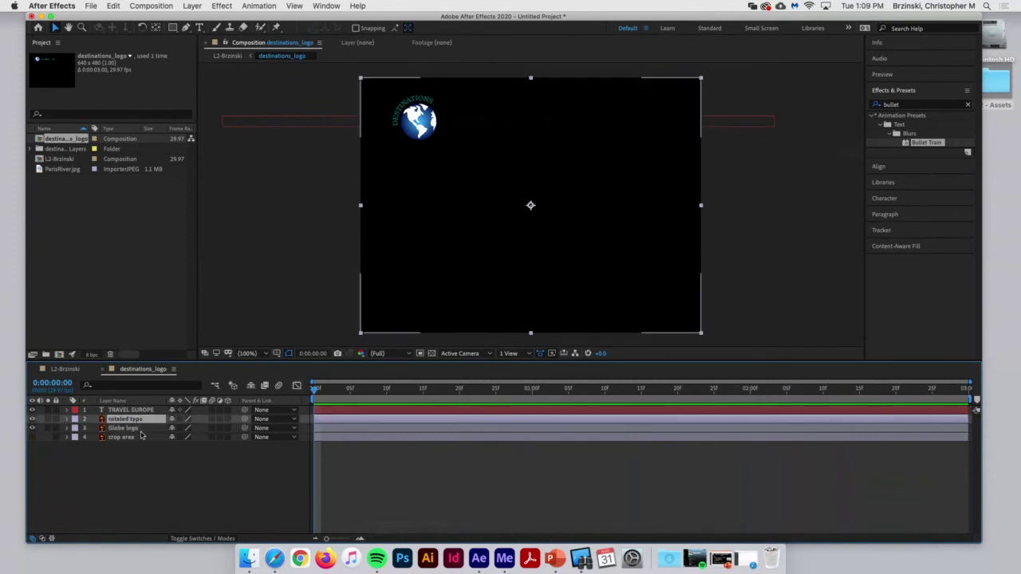
# Pre-compose the rotated type and Globe logo layers as "logo", look inside the new composition and return to destinations_logo.
pyautogui.click(141, 436)
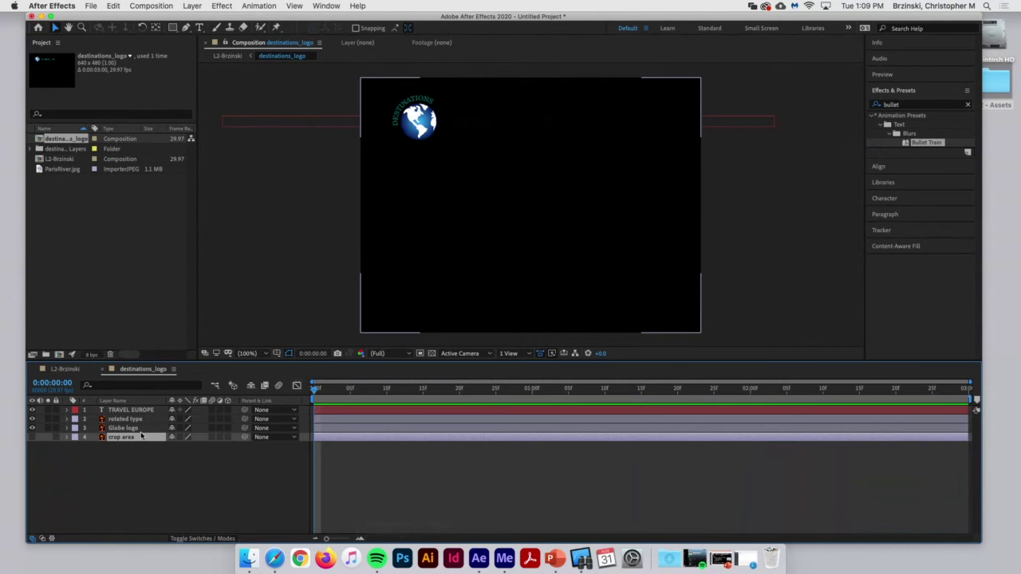
pyautogui.press('super+Up')
pyautogui.press('super+Up')
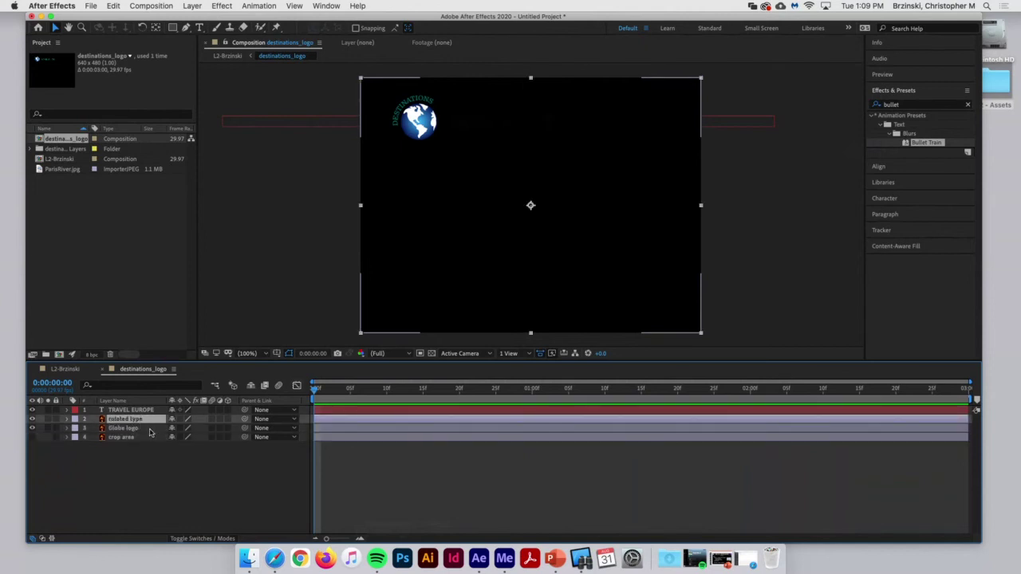
pyautogui.keyDown('shift'); pyautogui.click(146, 431); pyautogui.keyUp('shift')
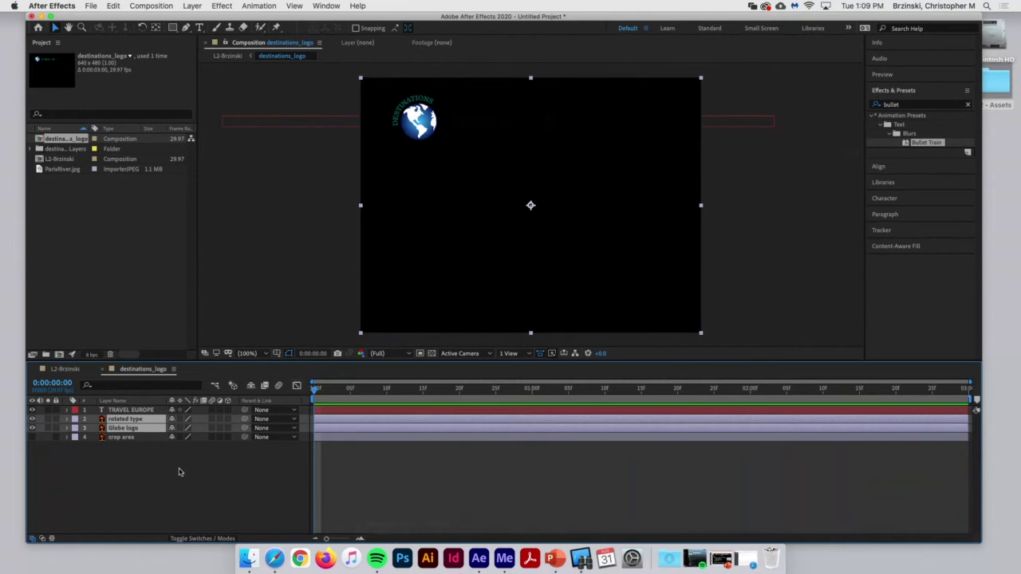
pyautogui.rightClick(128, 430)
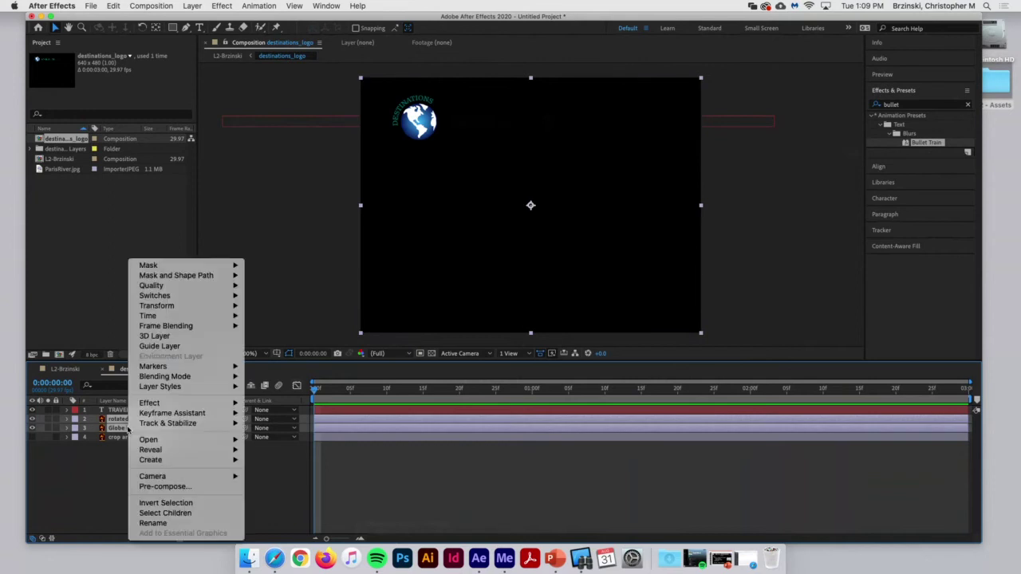
pyautogui.click(191, 486)
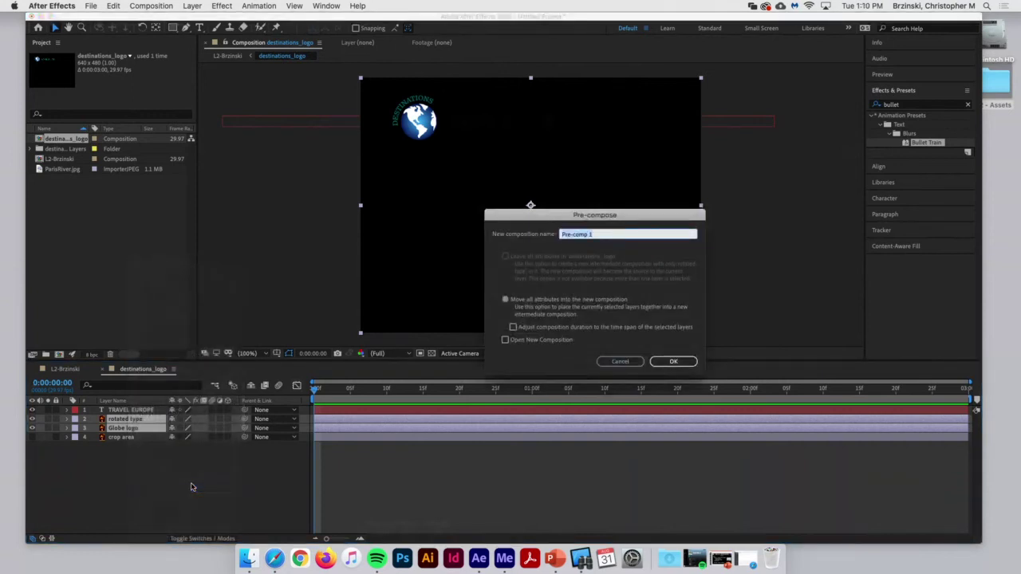
pyautogui.write('logo')
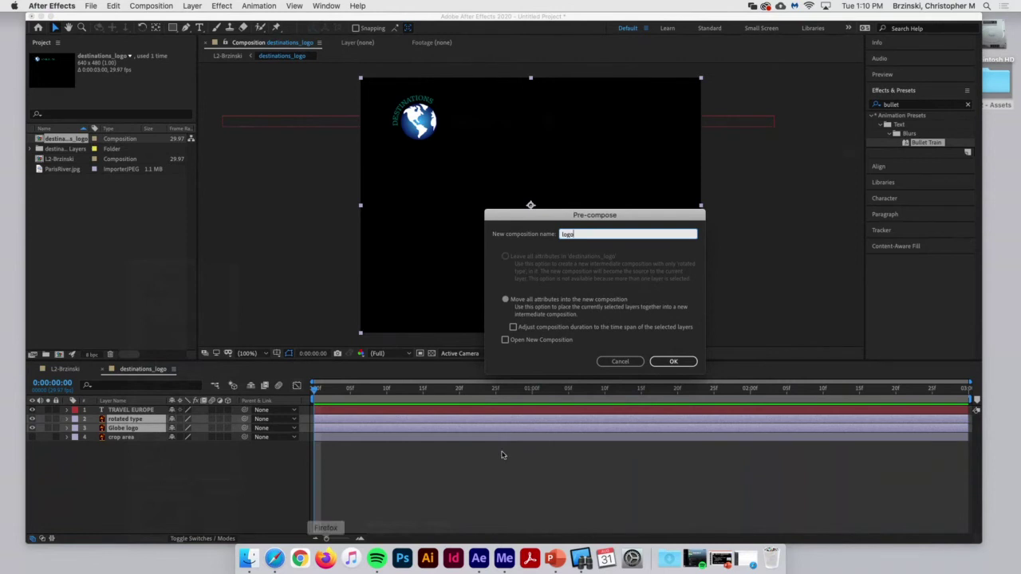
pyautogui.click(674, 361)
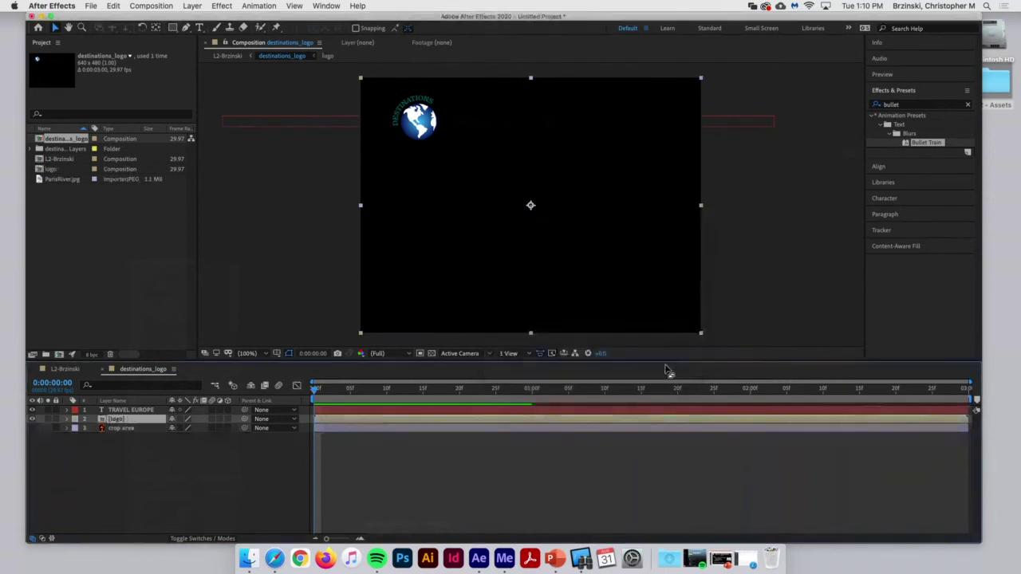
pyautogui.doubleClick(114, 421)
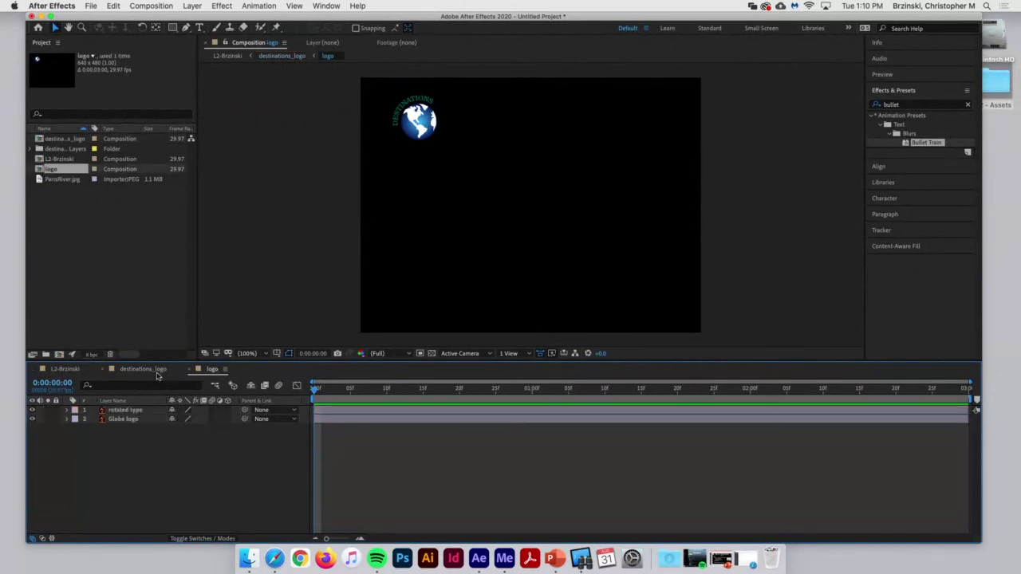
pyautogui.click(187, 373)
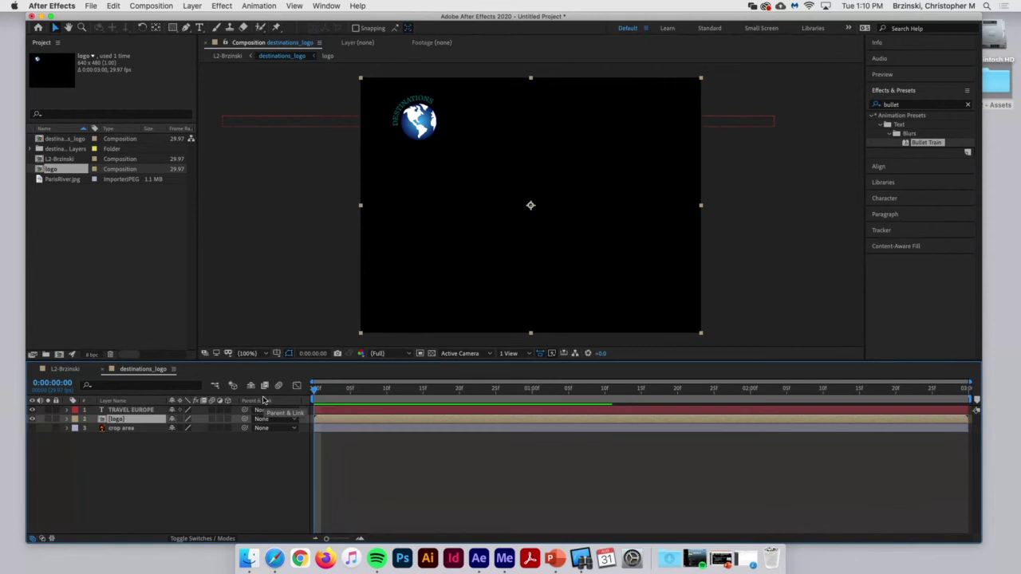
# Search the effects and presets for "vapor" and apply Dissolve - vapor to the logo layer at the start of the timeline.
pyautogui.click(923, 108)
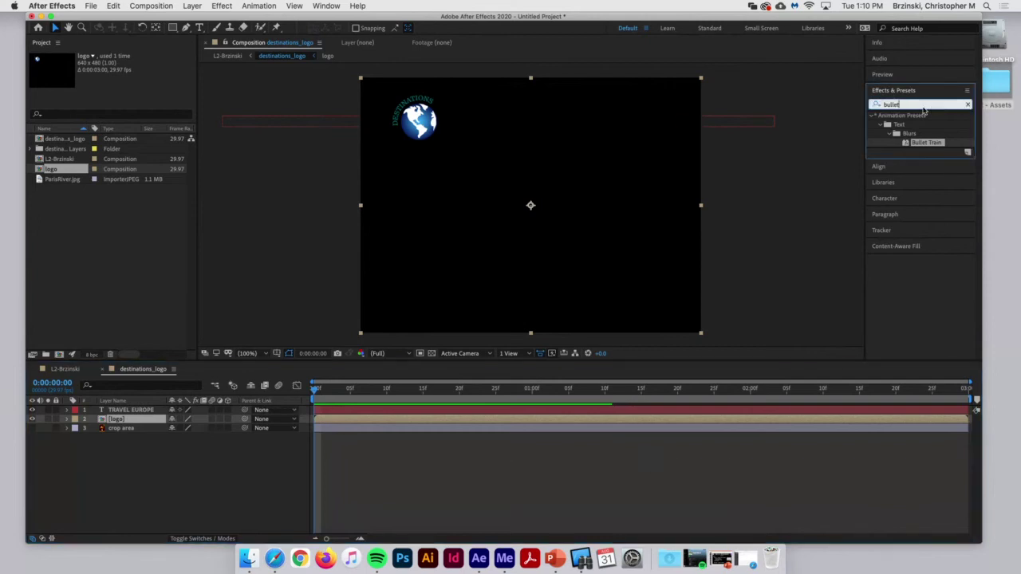
pyautogui.click(967, 105)
pyautogui.write('vapot')
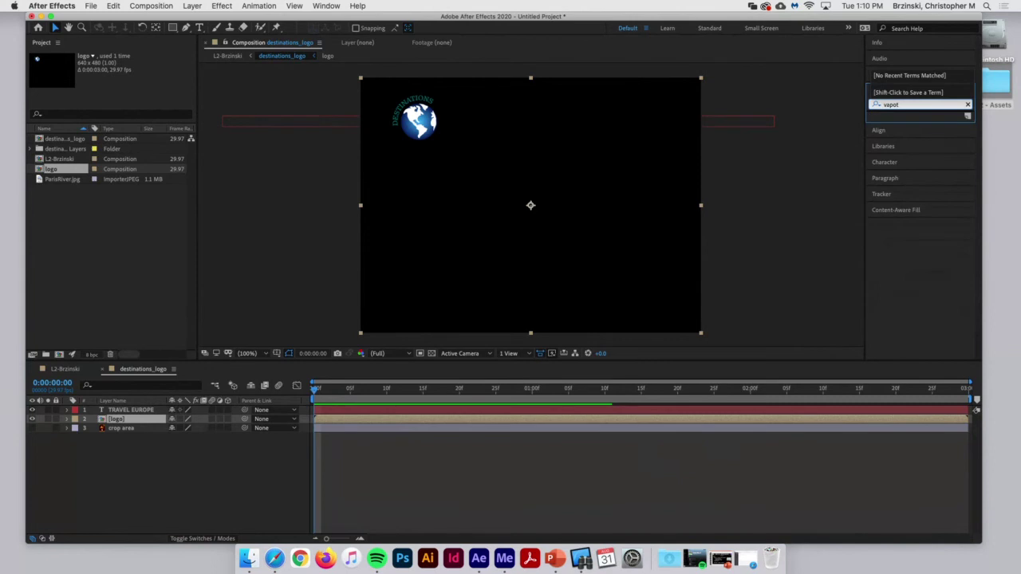
pyautogui.press('BackSpace')
pyautogui.write('r')
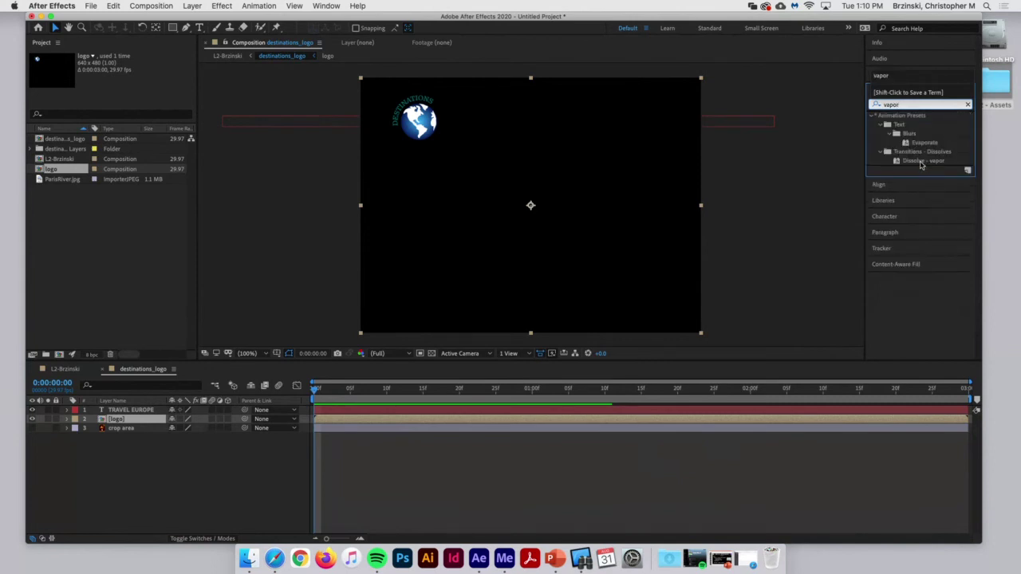
pyautogui.moveTo(921, 162); pyautogui.dragTo(144, 423)
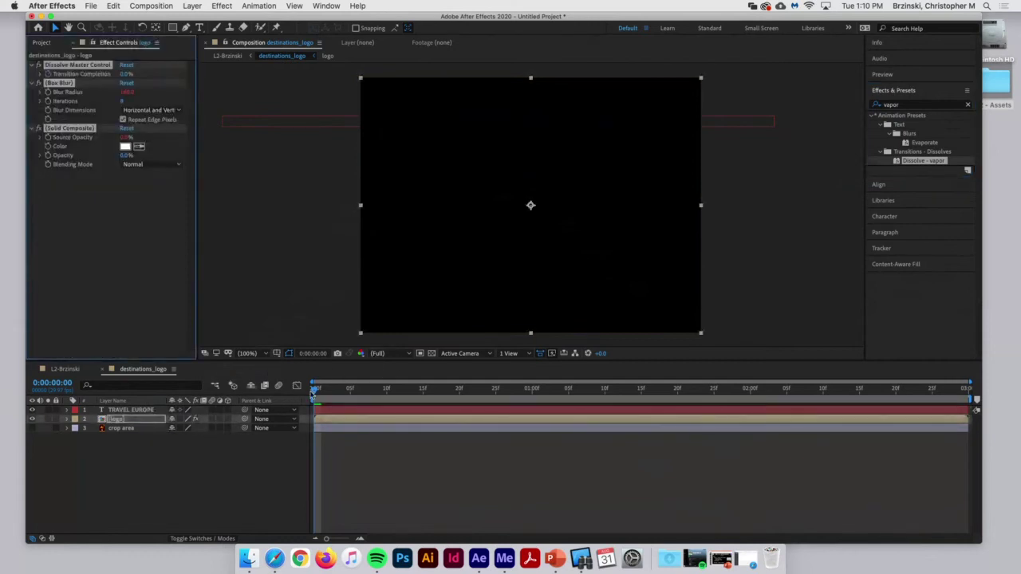
# Scrub through the destinations_logo timeline to check the logo's dissolve, return to the start and select the logo layer.
pyautogui.moveTo(311, 393); pyautogui.dragTo(695, 479)
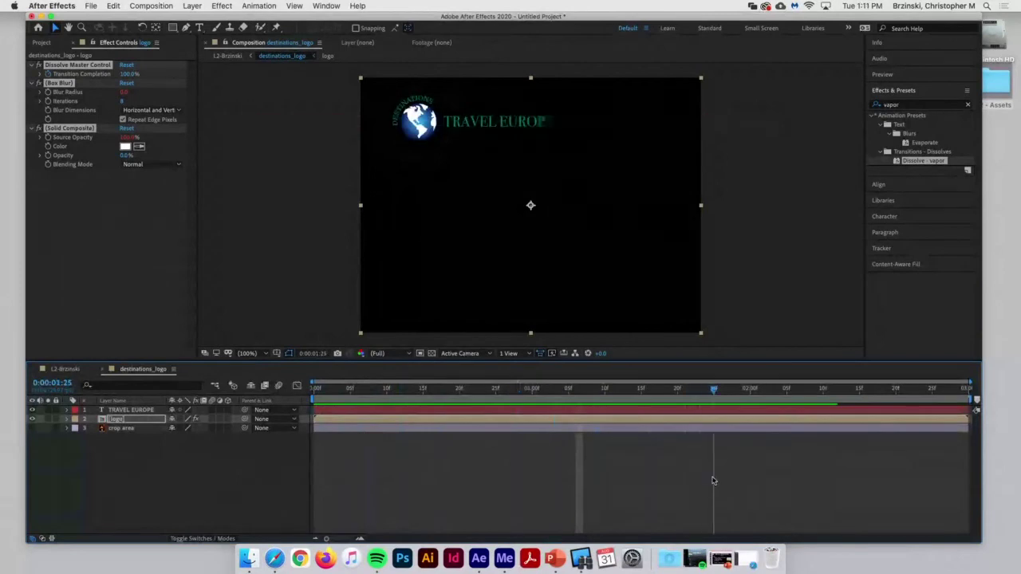
pyautogui.moveTo(713, 481); pyautogui.dragTo(216, 506)
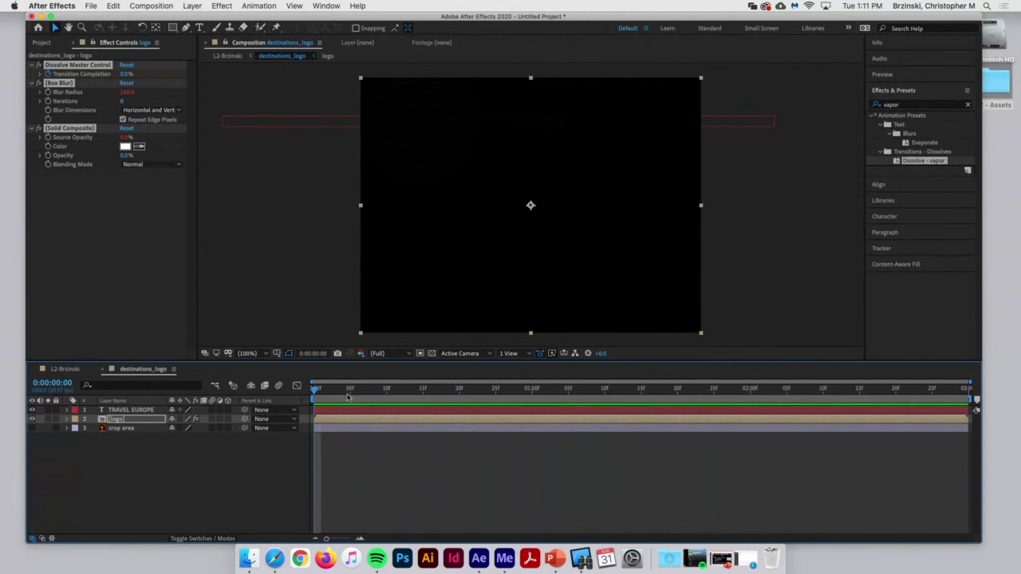
pyautogui.click(143, 419)
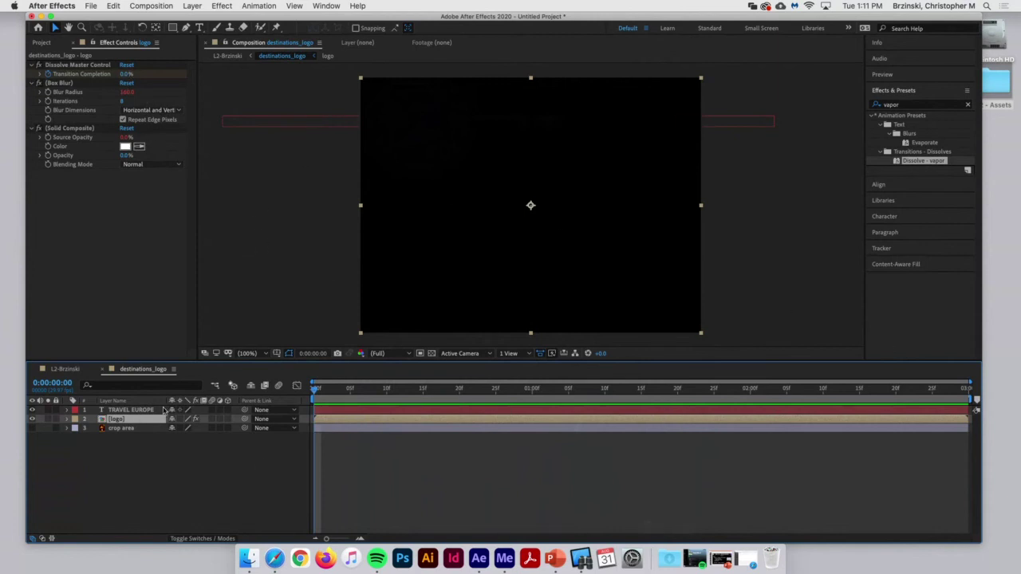
# Switch to the main Lesson 2 composition and play it to preview the logo and text animation over the Paris photo.
pyautogui.click(102, 371)
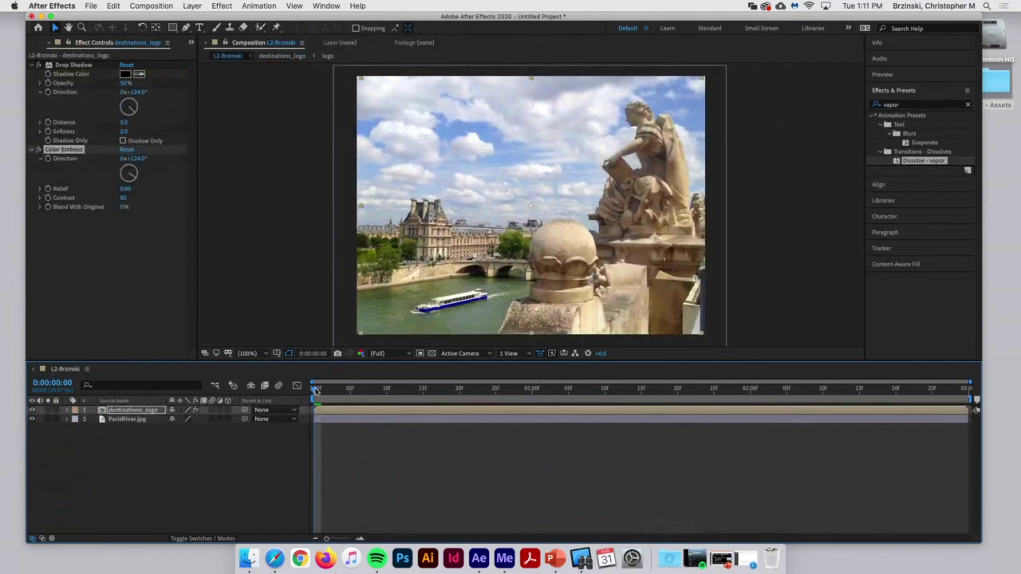
pyautogui.press('space')
pyautogui.press('space')
pyautogui.press('space')
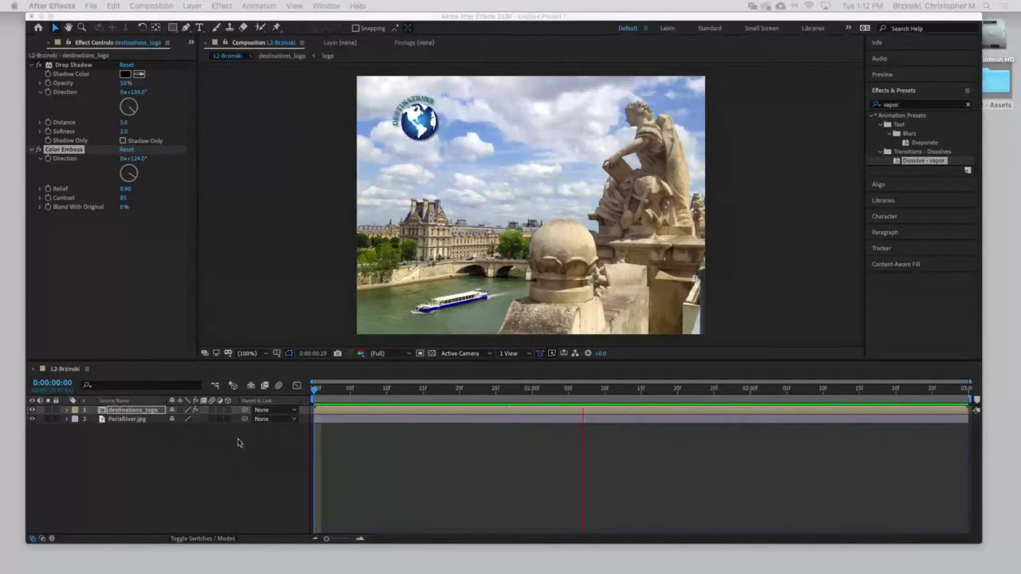
pyautogui.click(499, 400)
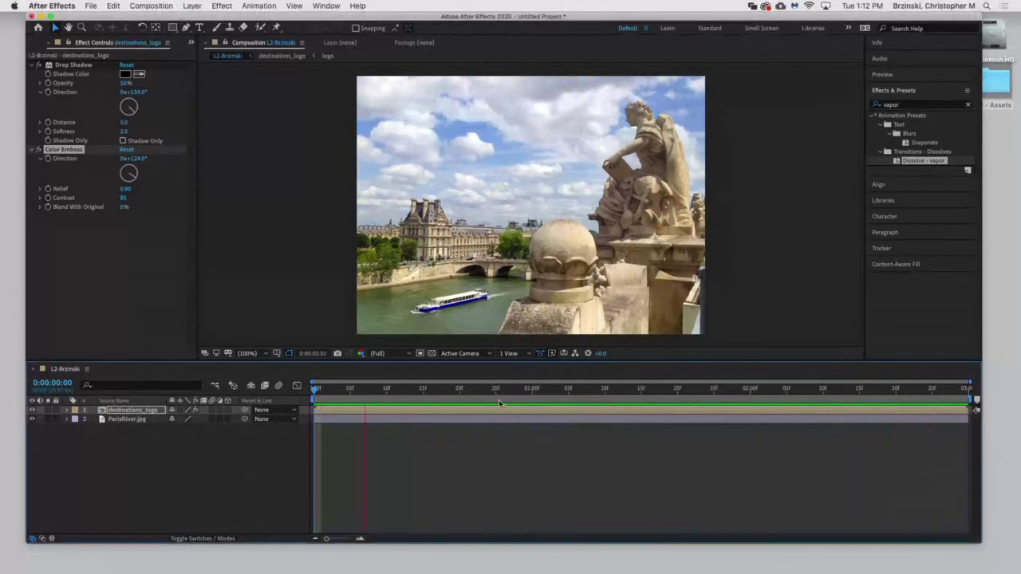
pyautogui.press('space')
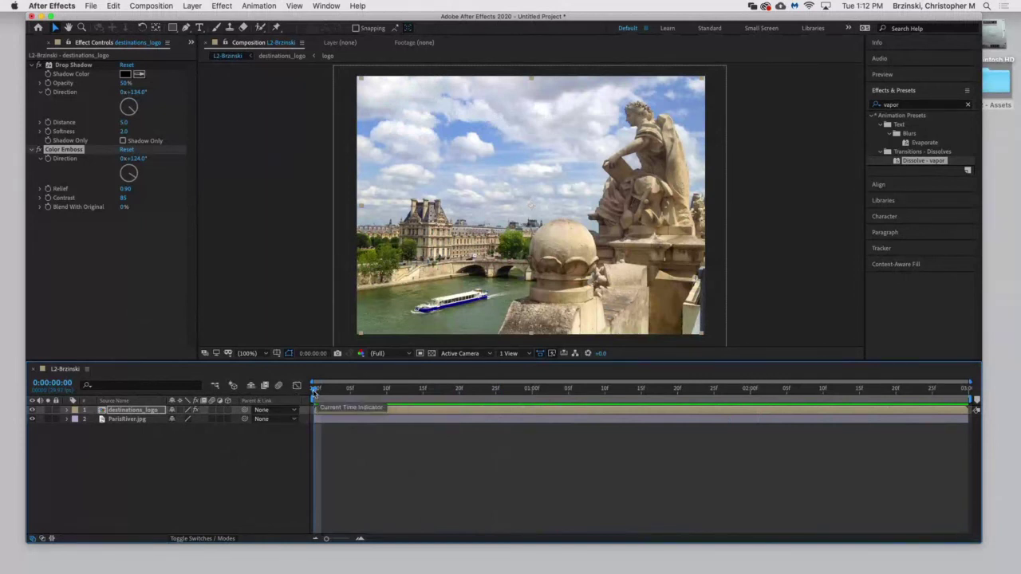
# Add a 100% Opacity keyframe to the destinations_logo layer at 0:00:02:24.
pyautogui.click(365, 390)
pyautogui.moveTo(386, 401); pyautogui.dragTo(924, 427)
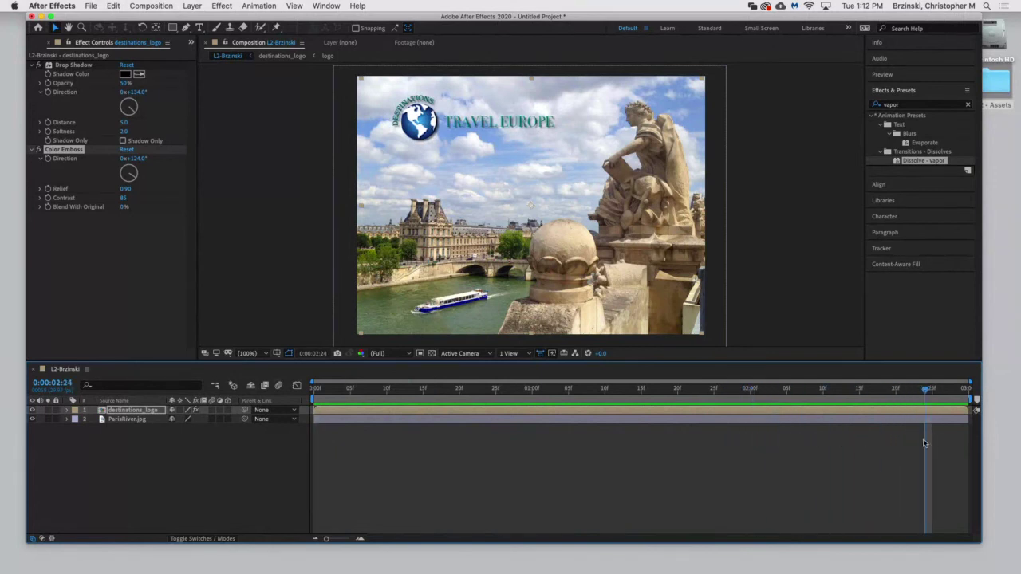
pyautogui.press('t')
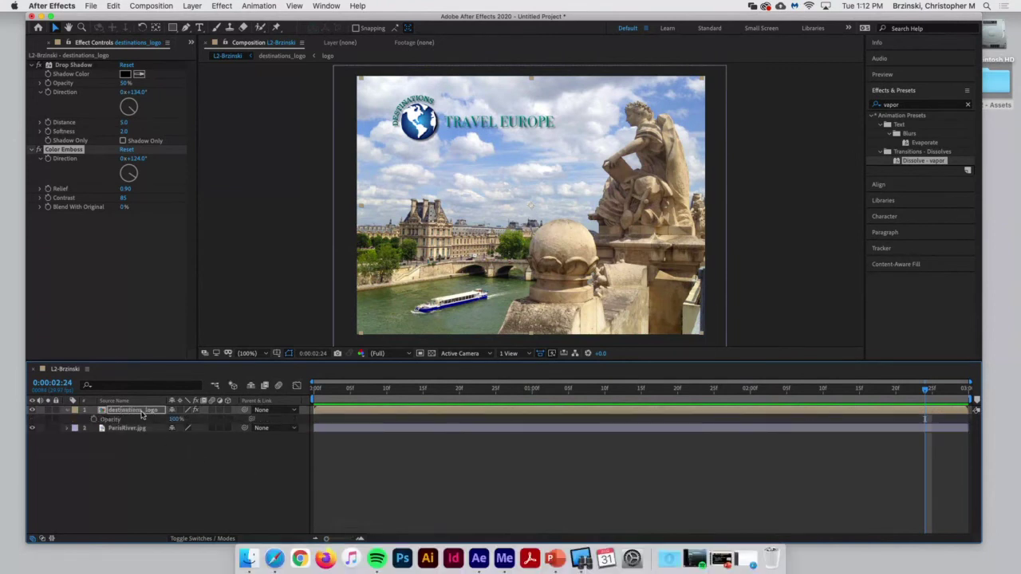
pyautogui.click(93, 420)
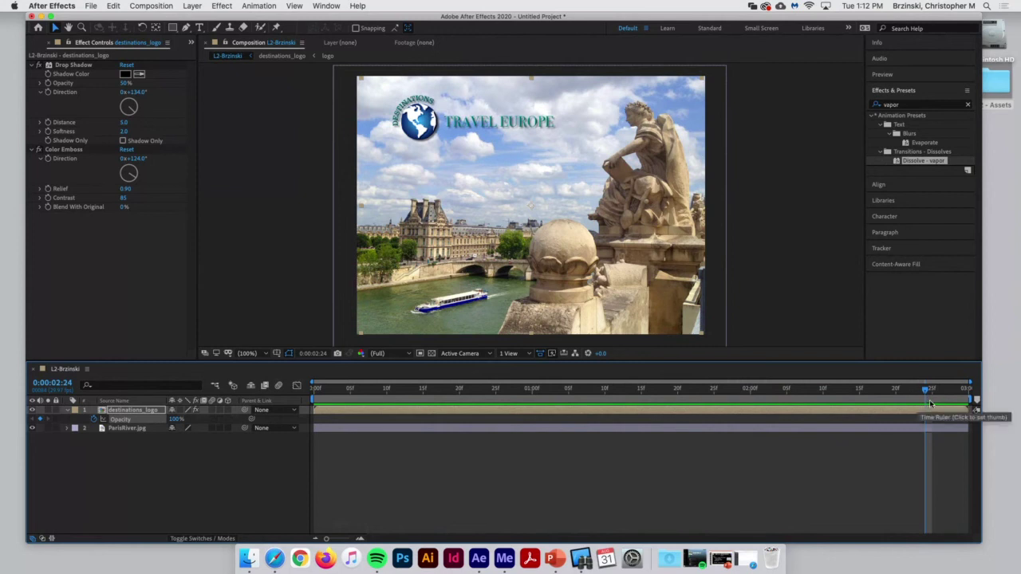
# Set the destinations_logo layer's opacity to 40% at 0:00:00:00 and scrub the timeline to check the fade.
pyautogui.moveTo(927, 397); pyautogui.dragTo(302, 446)
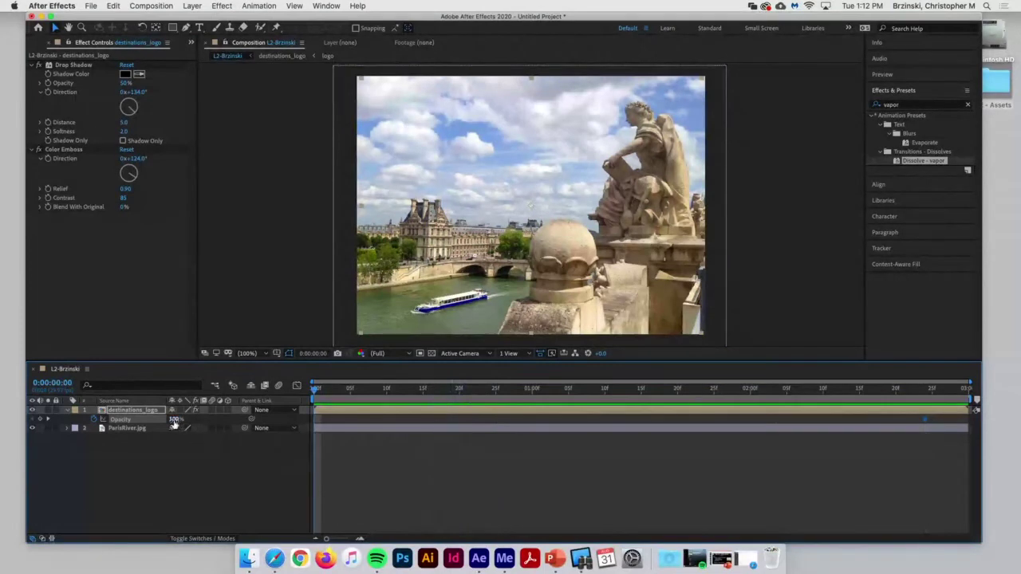
pyautogui.moveTo(184, 425); pyautogui.dragTo(158, 426)
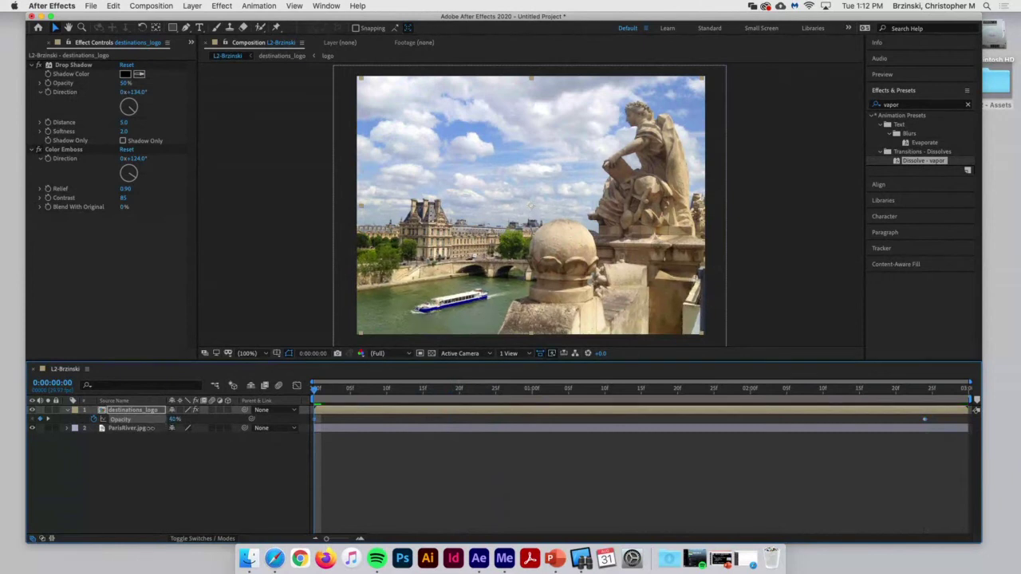
pyautogui.moveTo(313, 391); pyautogui.dragTo(312, 447)
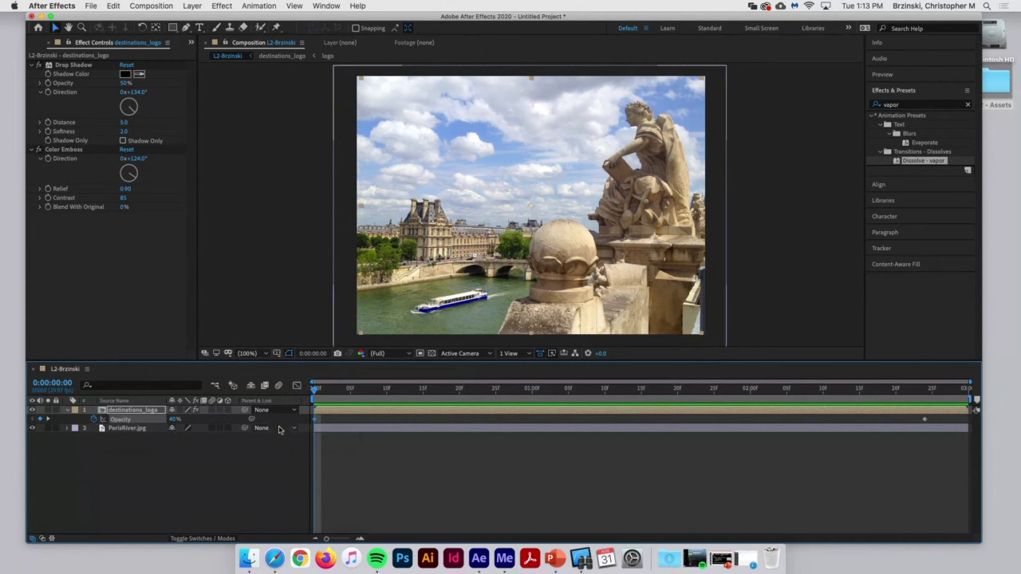
pyautogui.moveTo(312, 392); pyautogui.dragTo(286, 467)
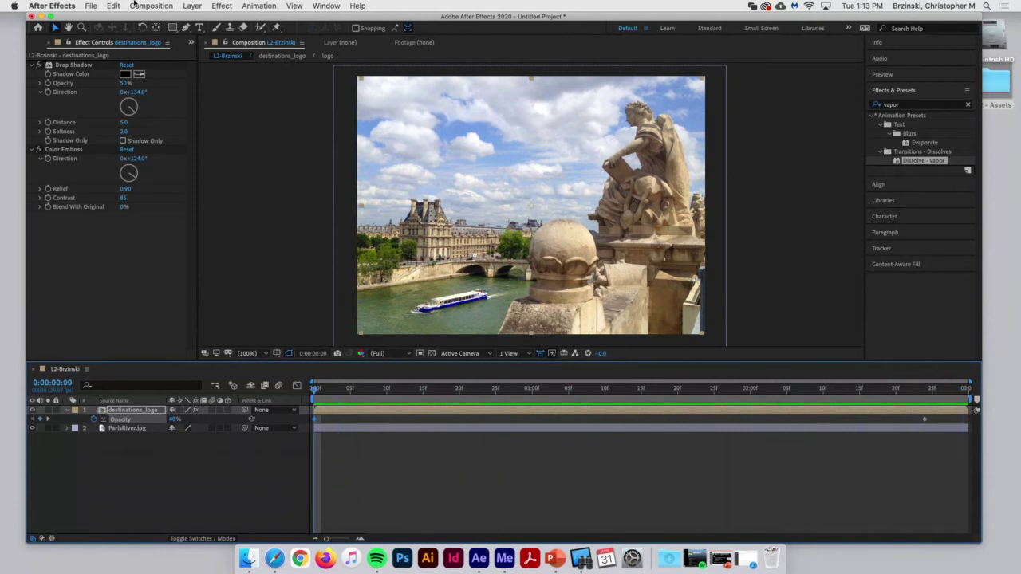
# Save the project to the Desktop as Untitled Project.aep.
pyautogui.click(91, 5)
pyautogui.click(109, 97)
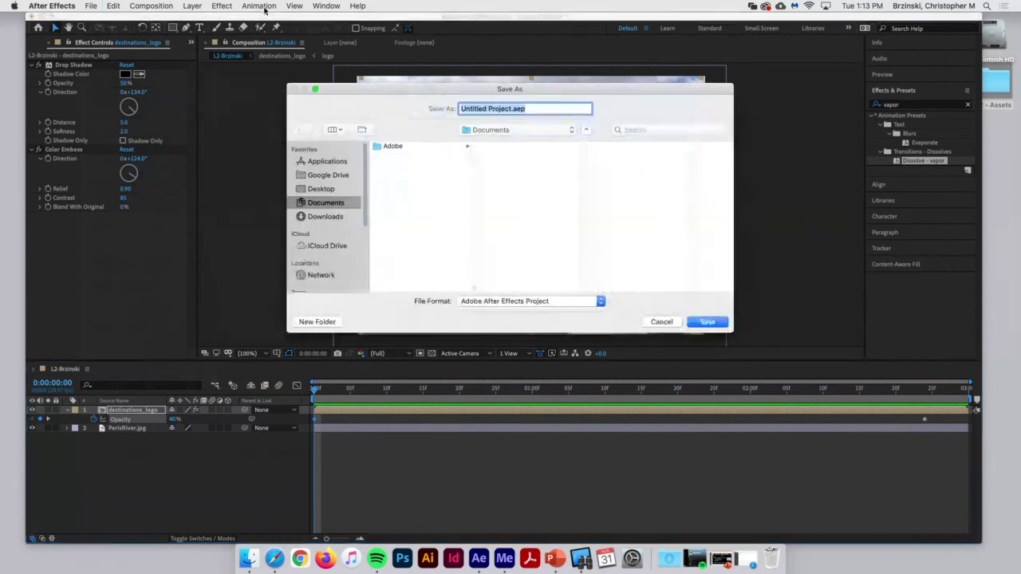
pyautogui.click(333, 189)
pyautogui.click(709, 321)
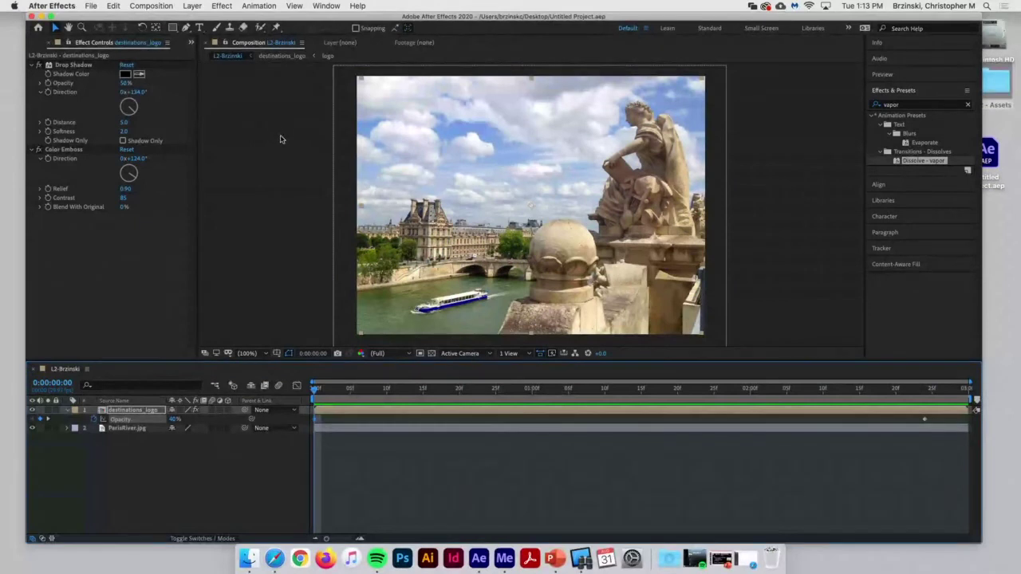
# Add the main composition to the Adobe Media Encoder queue and switch to Media Encoder to check for the queued item.
pyautogui.click(147, 5)
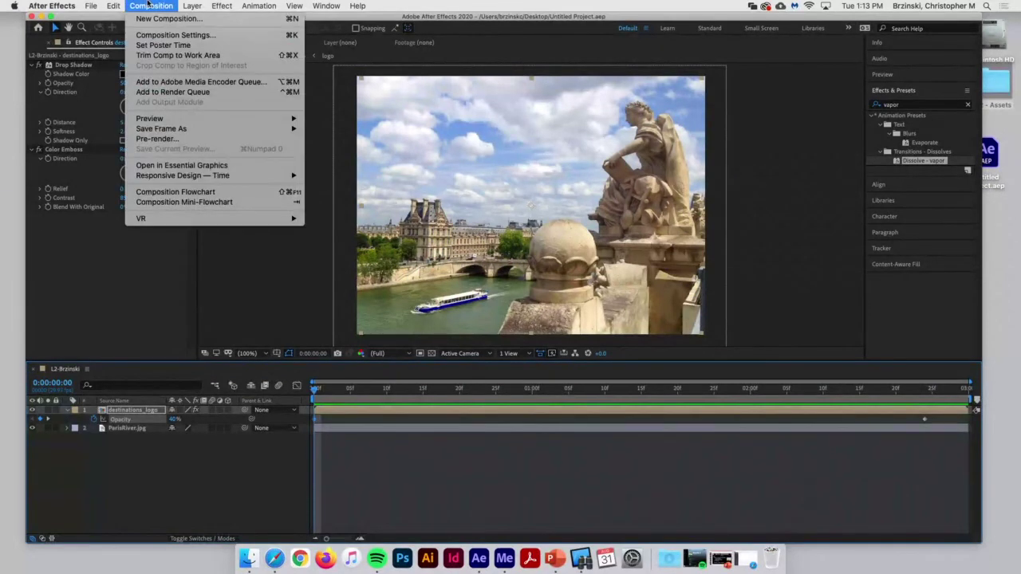
pyautogui.click(184, 82)
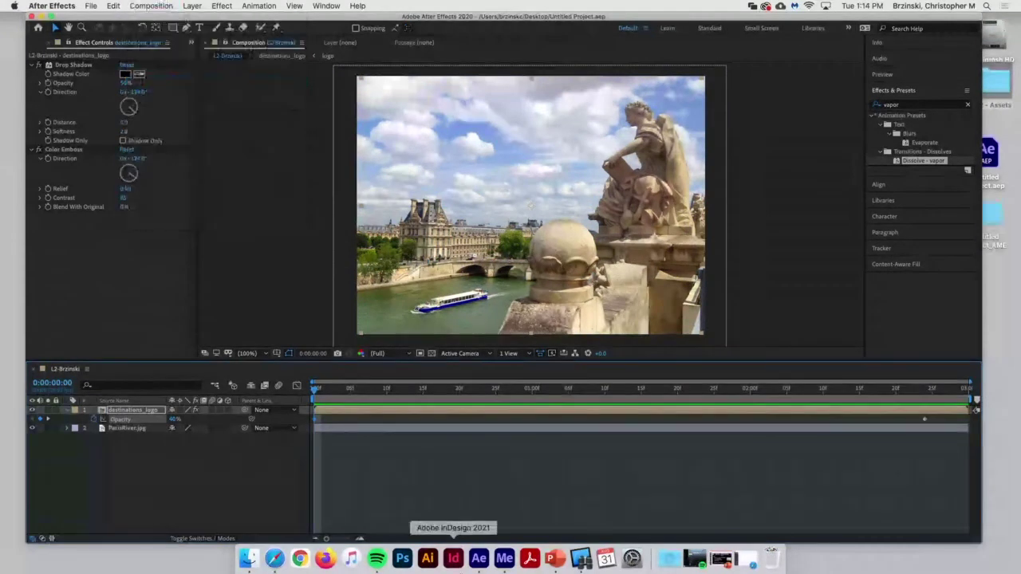
pyautogui.click(505, 560)
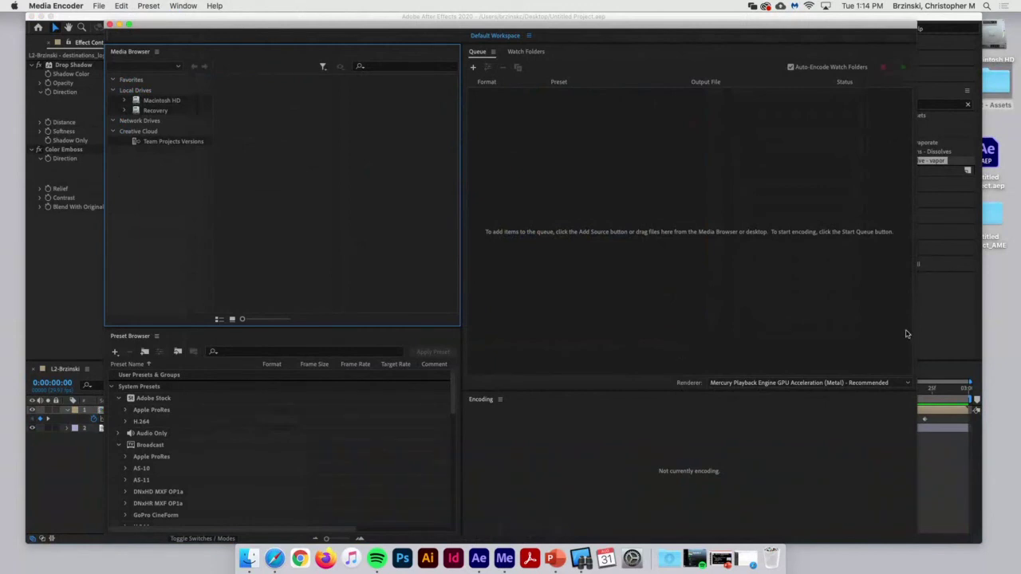
pyautogui.click(958, 331)
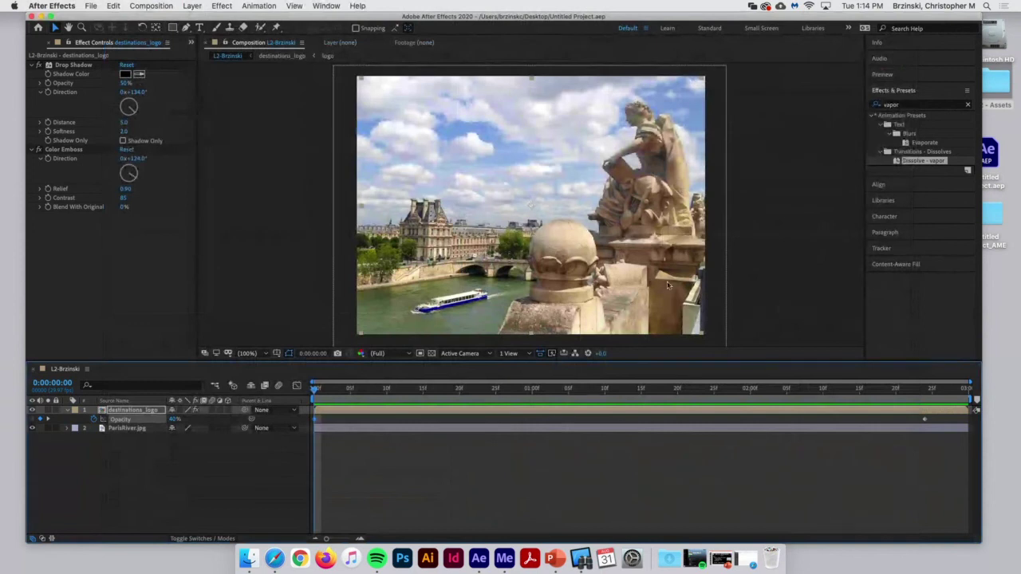
pyautogui.click(172, 492)
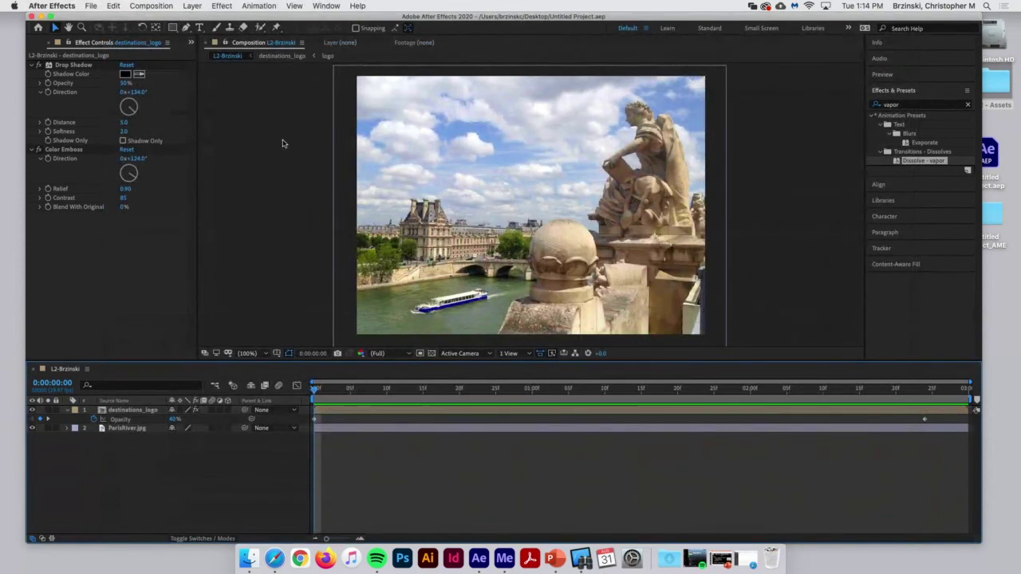
pyautogui.click(502, 560)
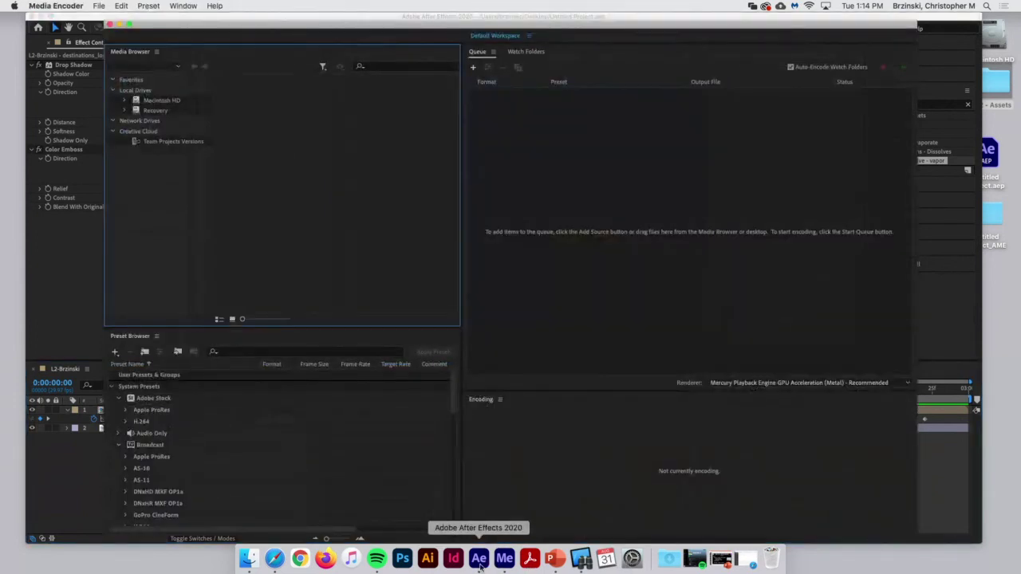
# Set the queued composition's H.264 export preset to Match Source - High bitrate.
pyautogui.click(479, 560)
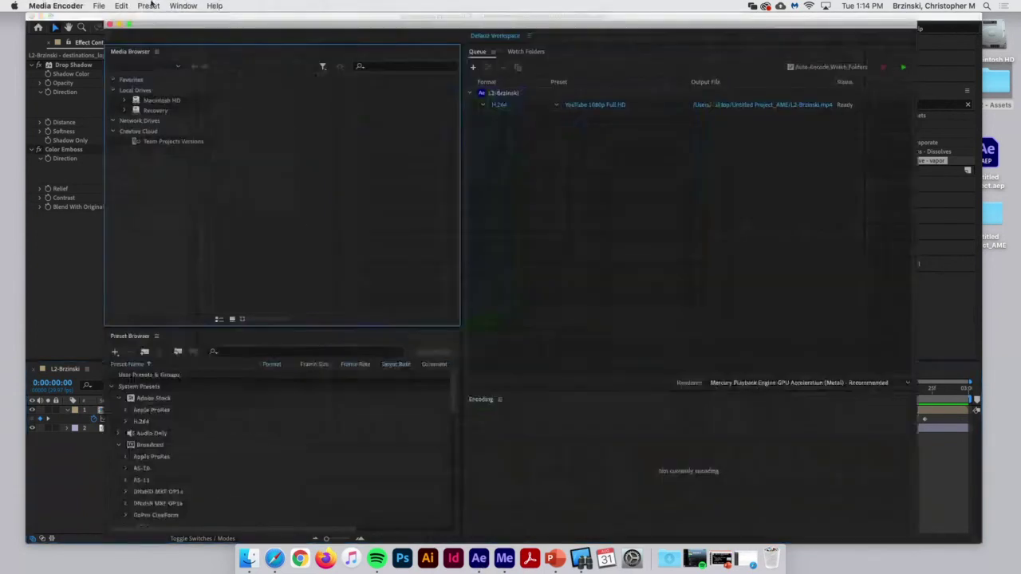
pyautogui.click(144, 6)
pyautogui.press('super+h')
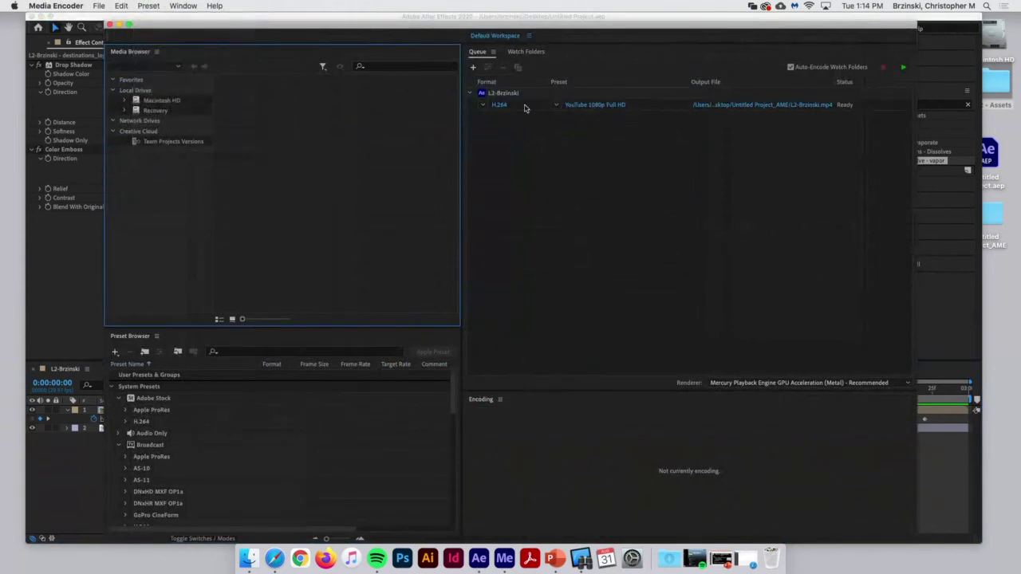
pyautogui.click(556, 105)
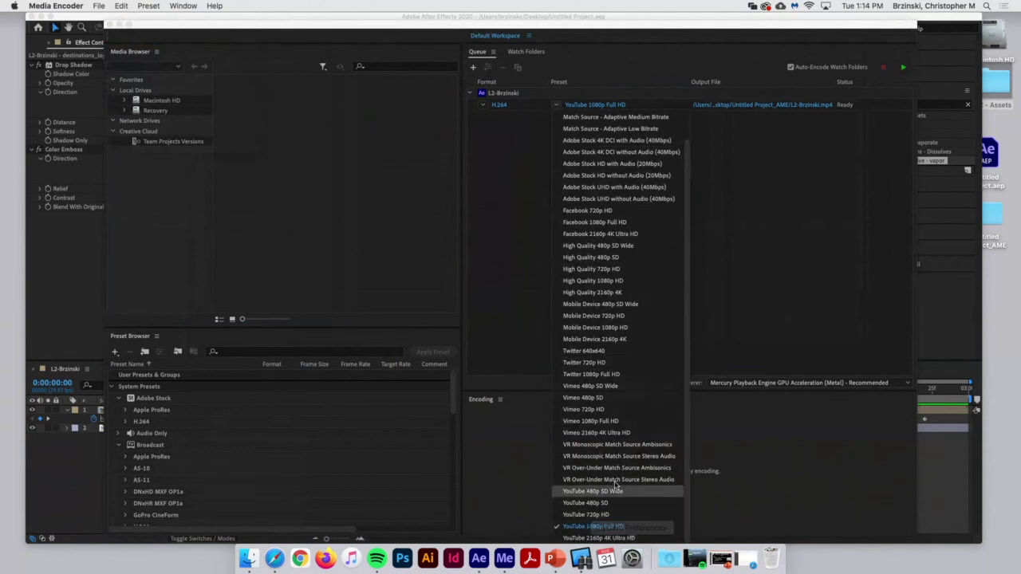
pyautogui.scroll(3, 651, 356)
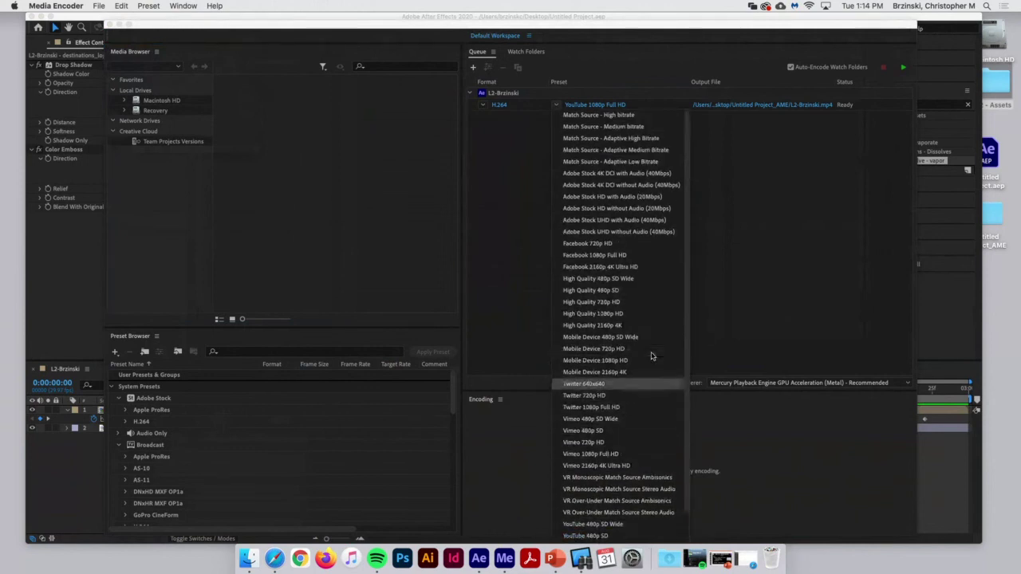
pyautogui.click(599, 115)
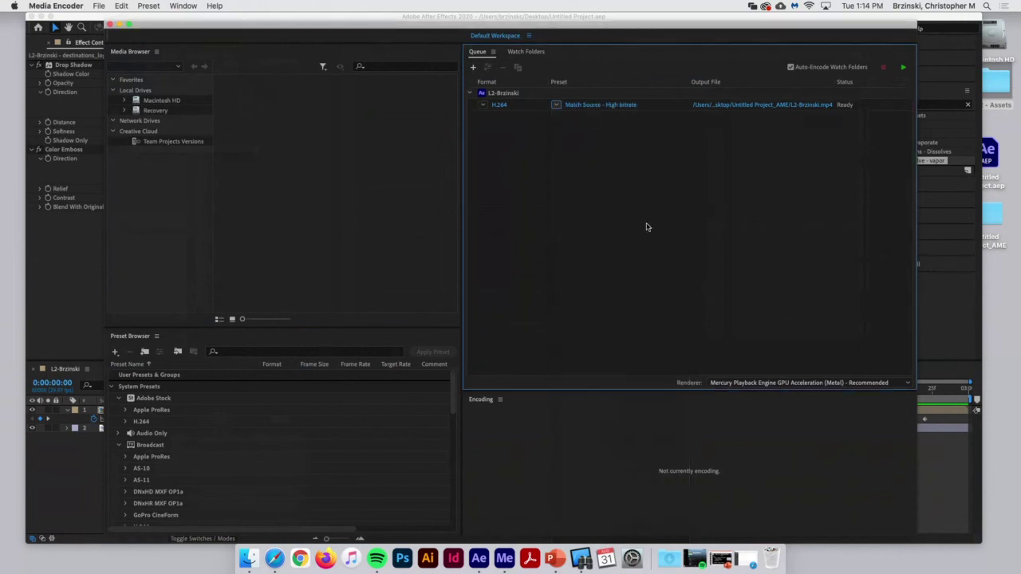
pyautogui.click(595, 105)
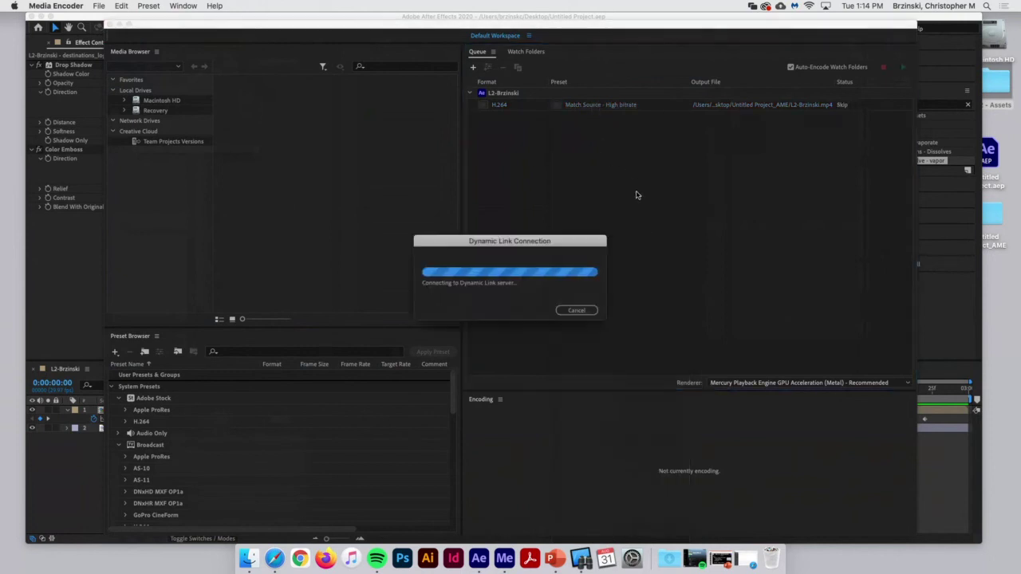
pyautogui.click(589, 309)
pyautogui.moveTo(579, 108)
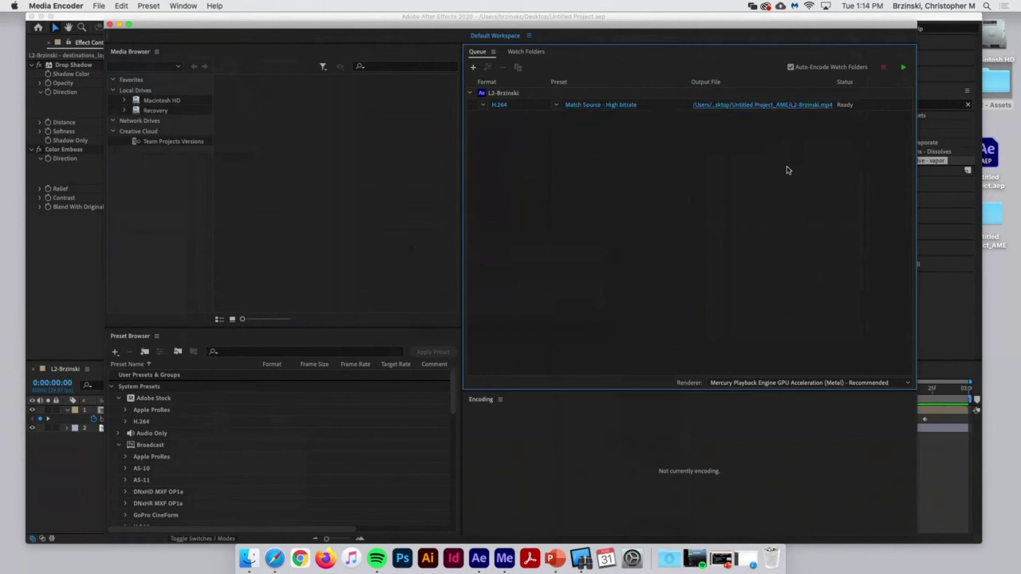
# Set the queued MP4's output location to the Desktop, keeping its file name, and start encoding the queue.
pyautogui.click(762, 104)
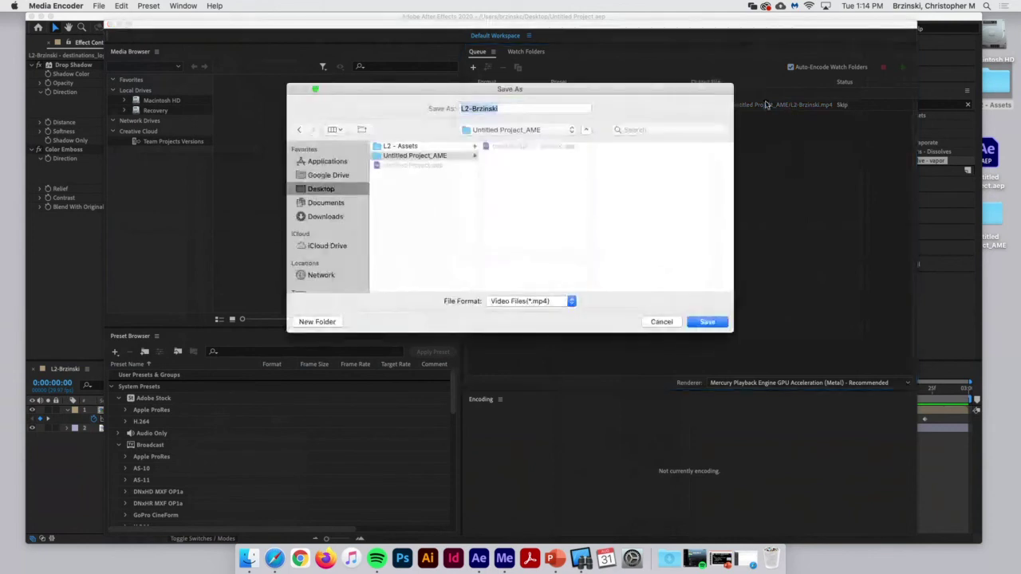
pyautogui.click(313, 189)
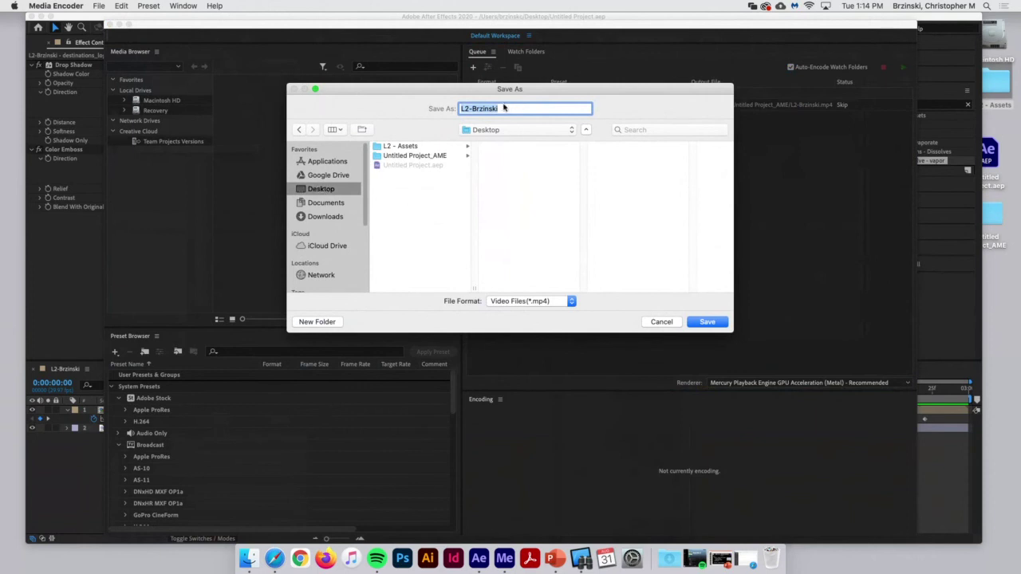
pyautogui.click(710, 325)
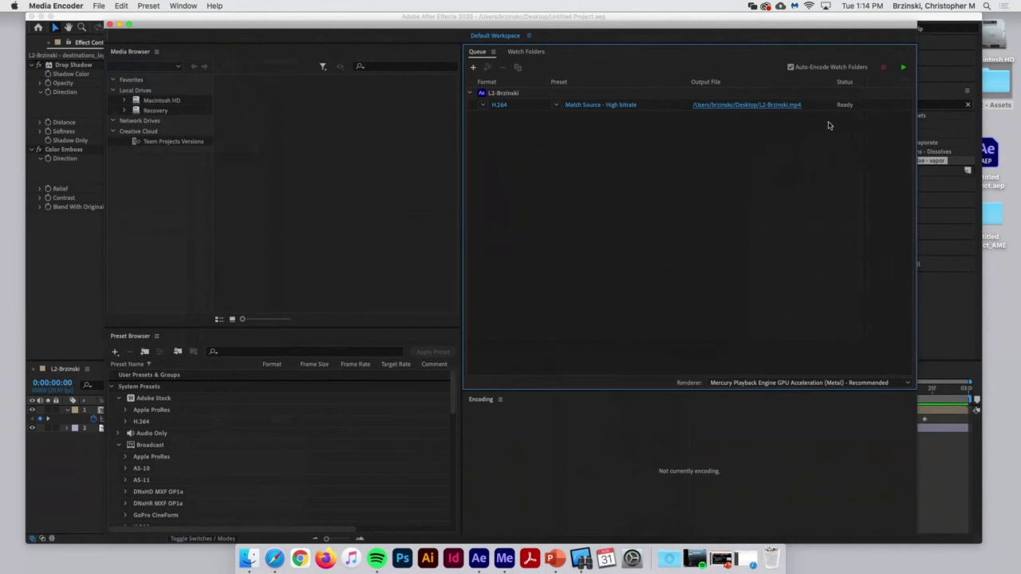
pyautogui.click(903, 68)
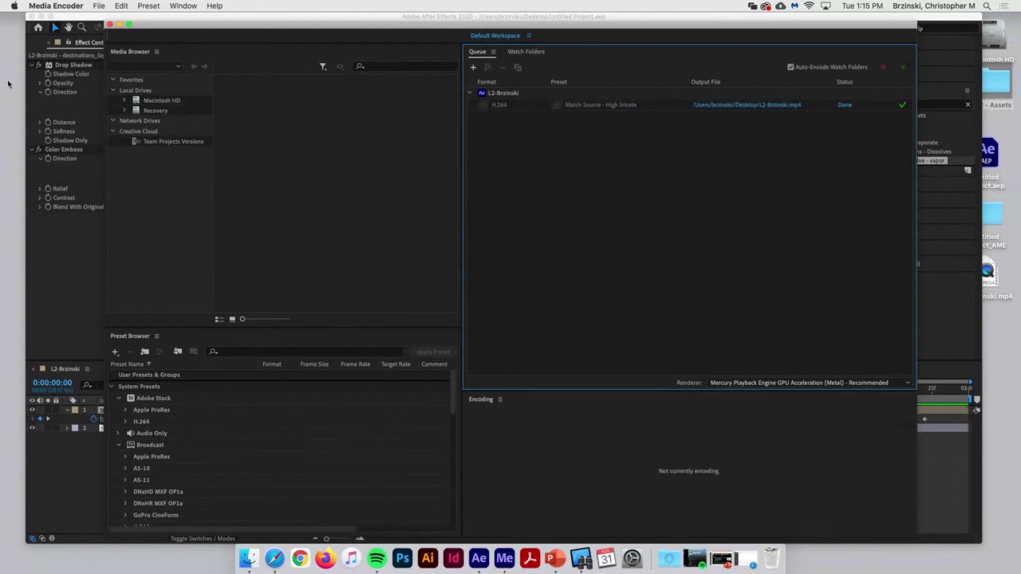
# Play the exported MP4 from the Desktop to check the animation, and close the player and Media Encoder windows.
pyautogui.click(997, 289)
pyautogui.doubleClick(993, 271)
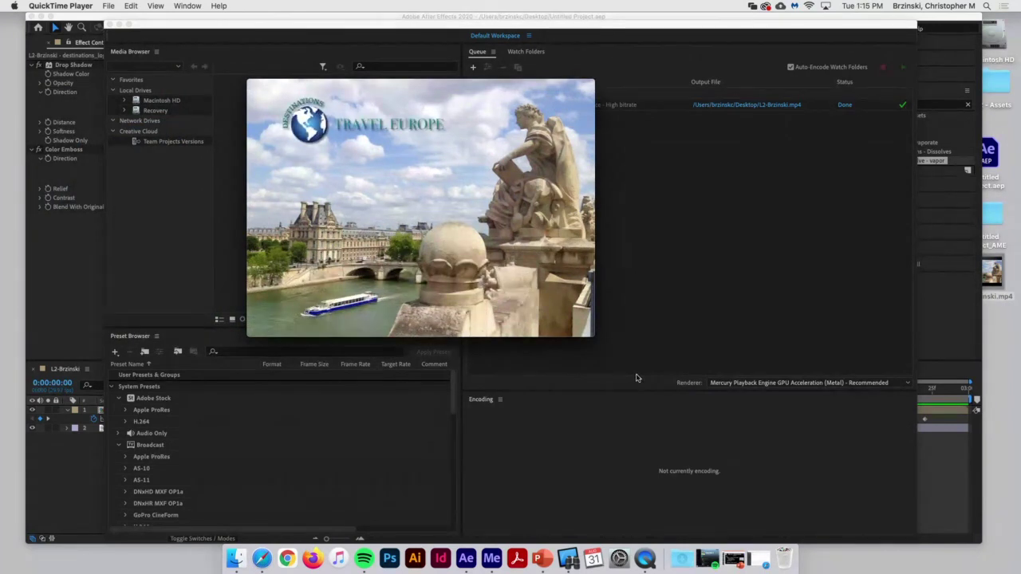
pyautogui.click(252, 86)
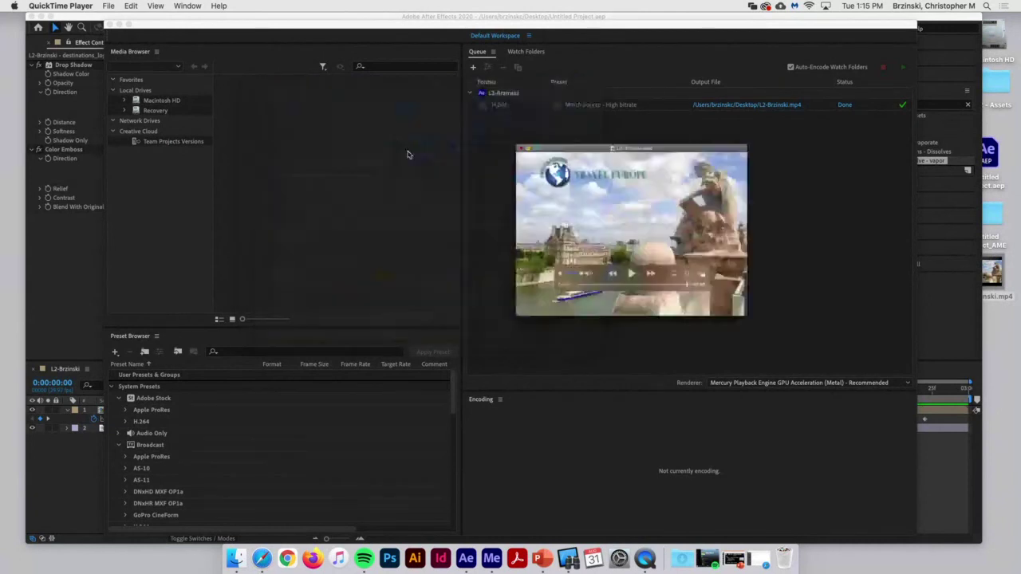
pyautogui.click(110, 25)
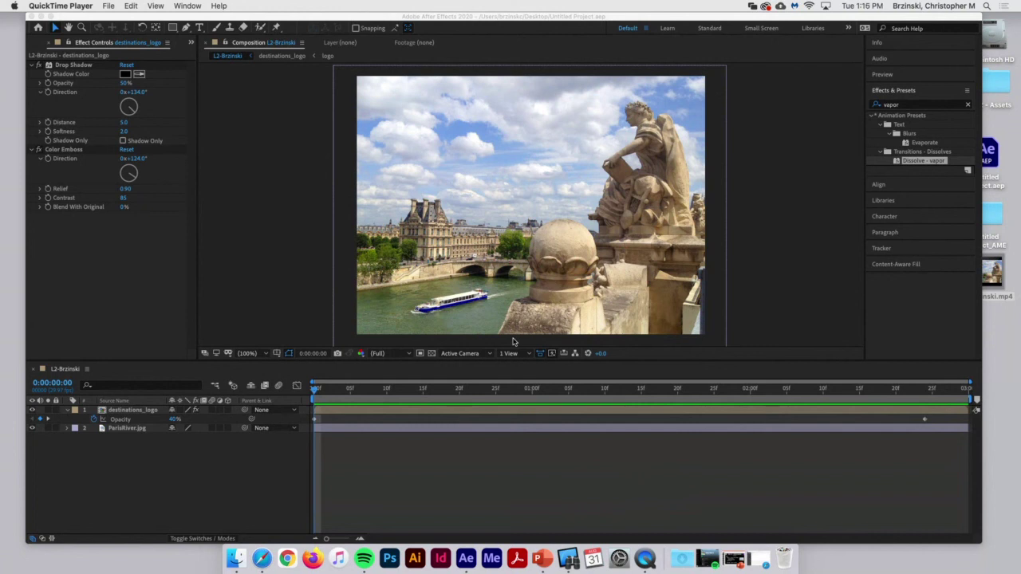
# Switch to the Blackboard course in Safari, open the Lesson 2 assignment folder and highlight the Asset Collection and Sharing instructions to read them.
pyautogui.click(40, 17)
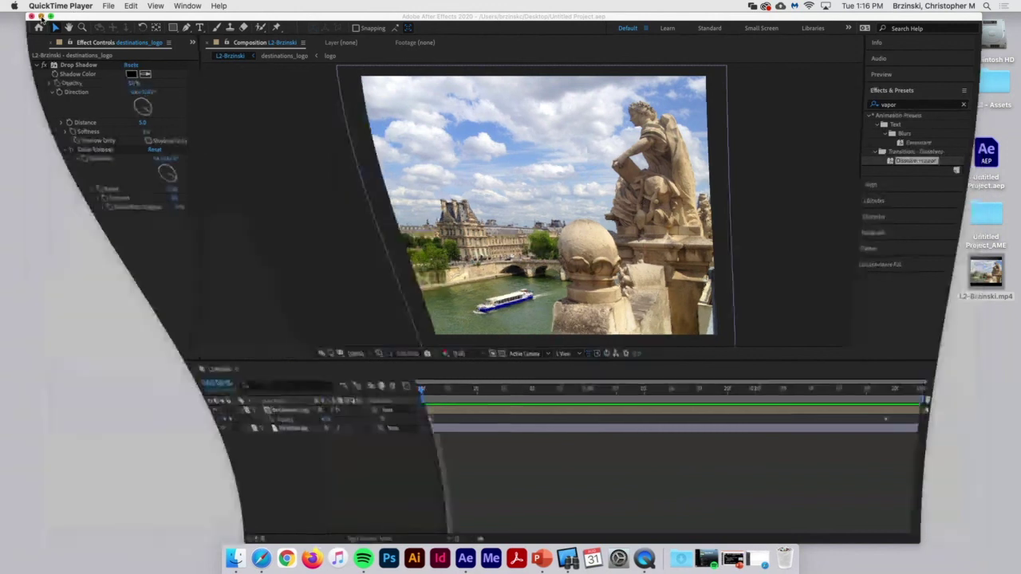
pyautogui.click(744, 564)
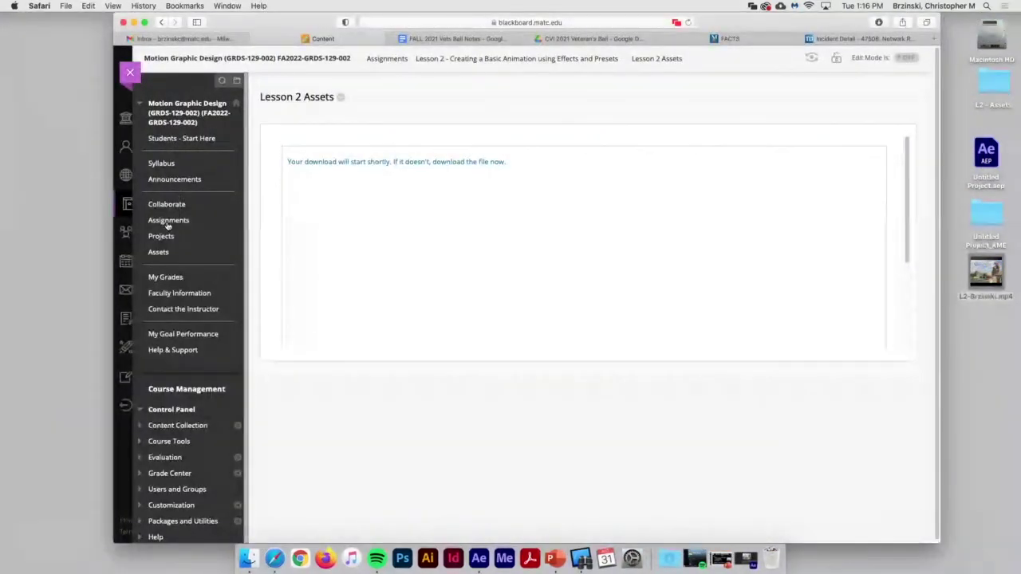
pyautogui.click(168, 221)
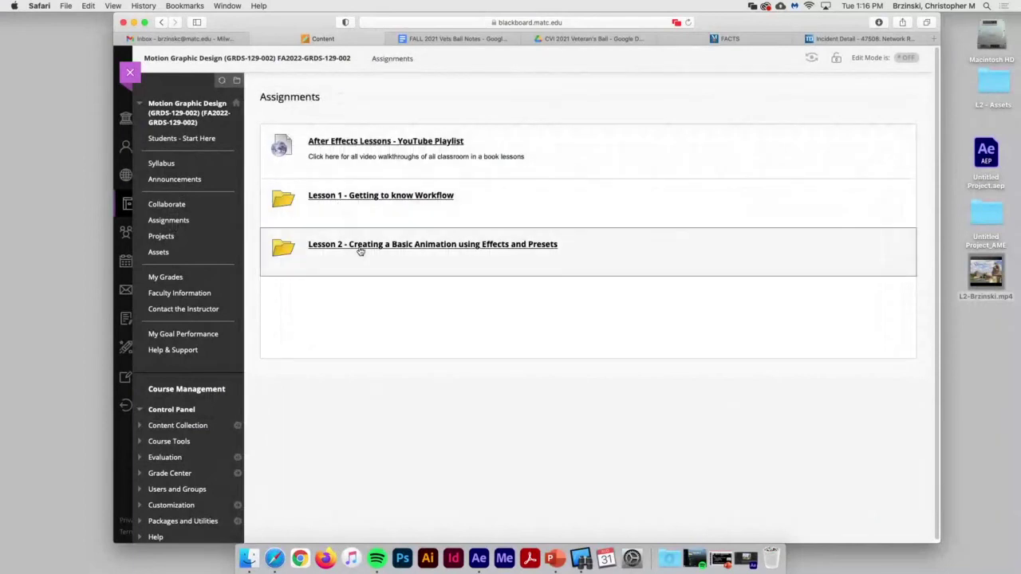
pyautogui.click(360, 247)
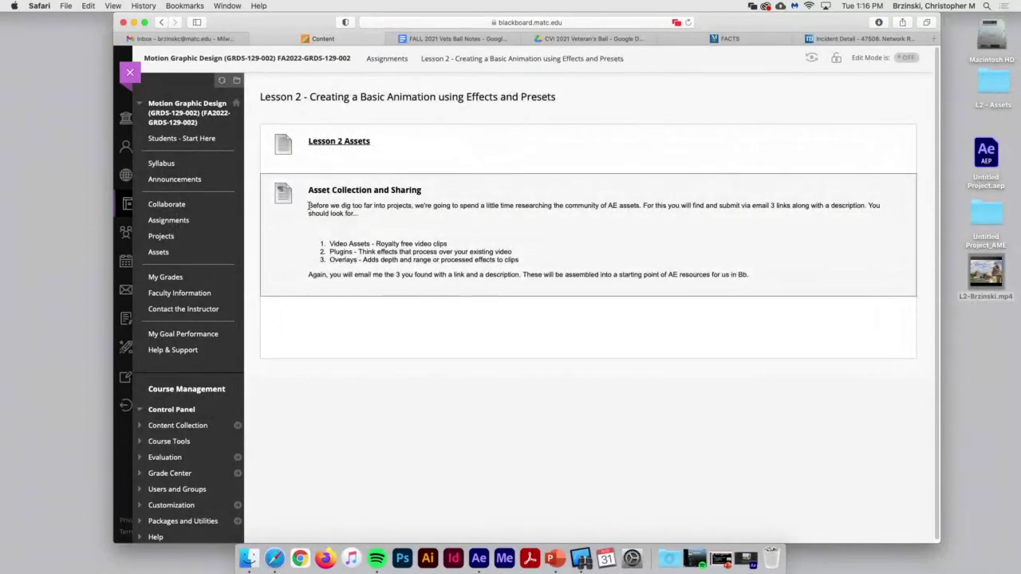
pyautogui.moveTo(309, 206); pyautogui.dragTo(714, 314)
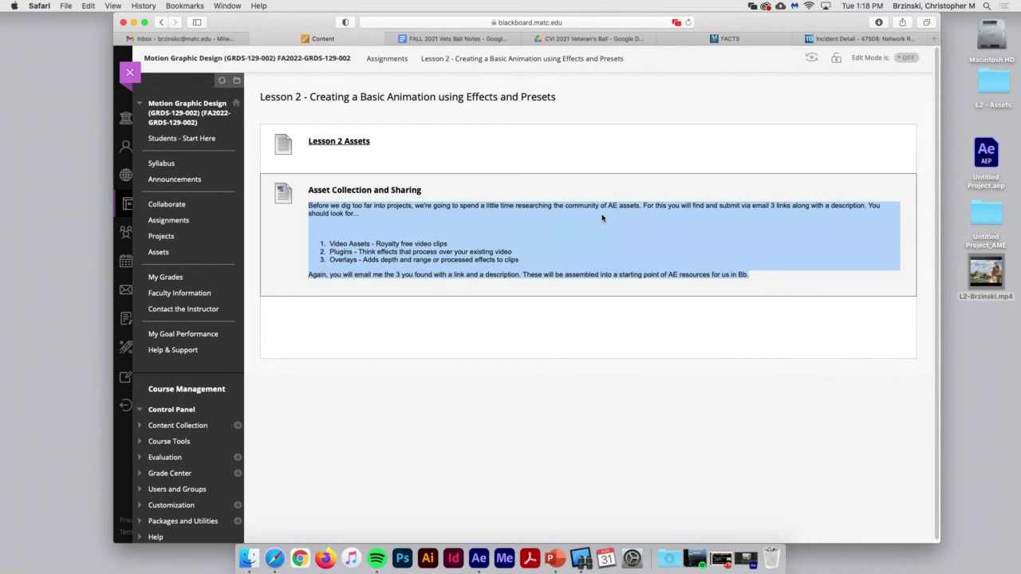
pyautogui.click(158, 252)
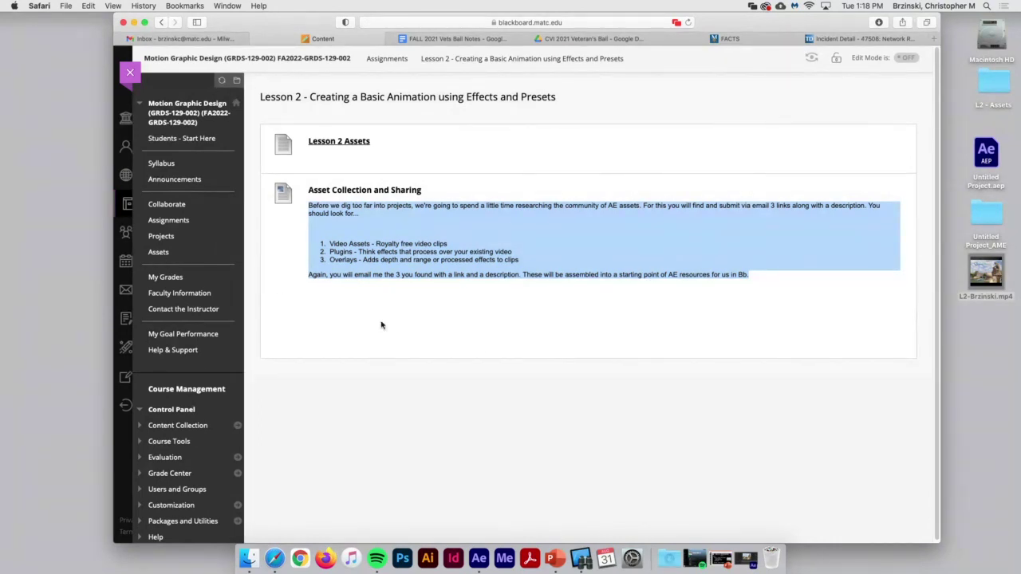